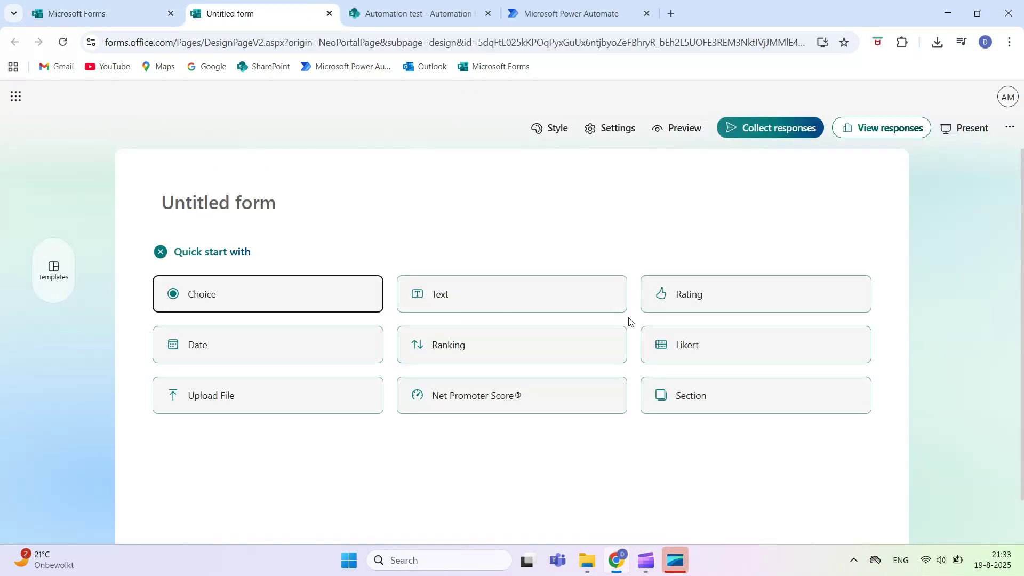
Title the form 'Training request form' and add a text question 'Description'.
left_click(257, 209)
type("Training request f")
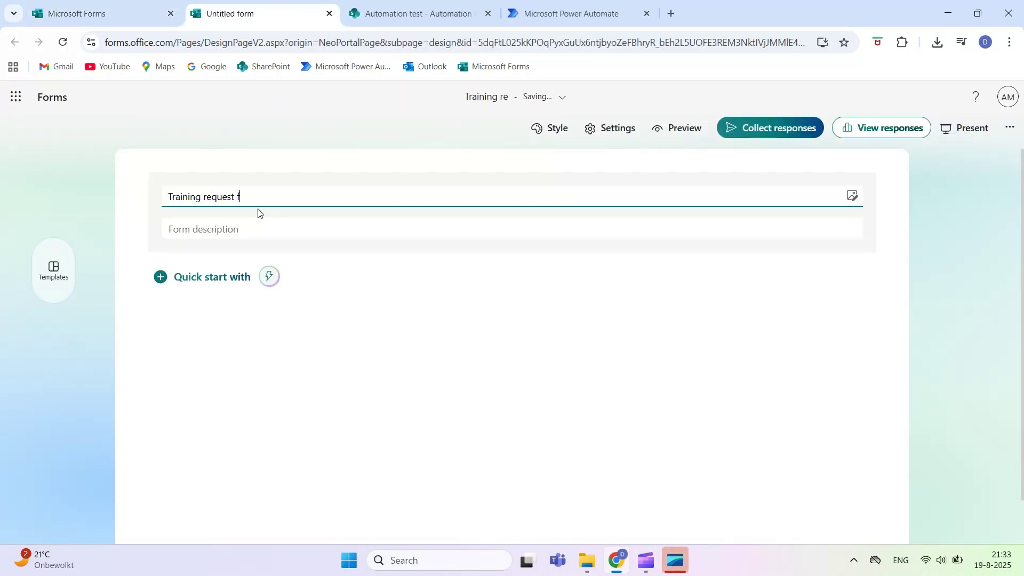
type("orm")
left_click(212, 283)
left_click(456, 332)
type("Description")
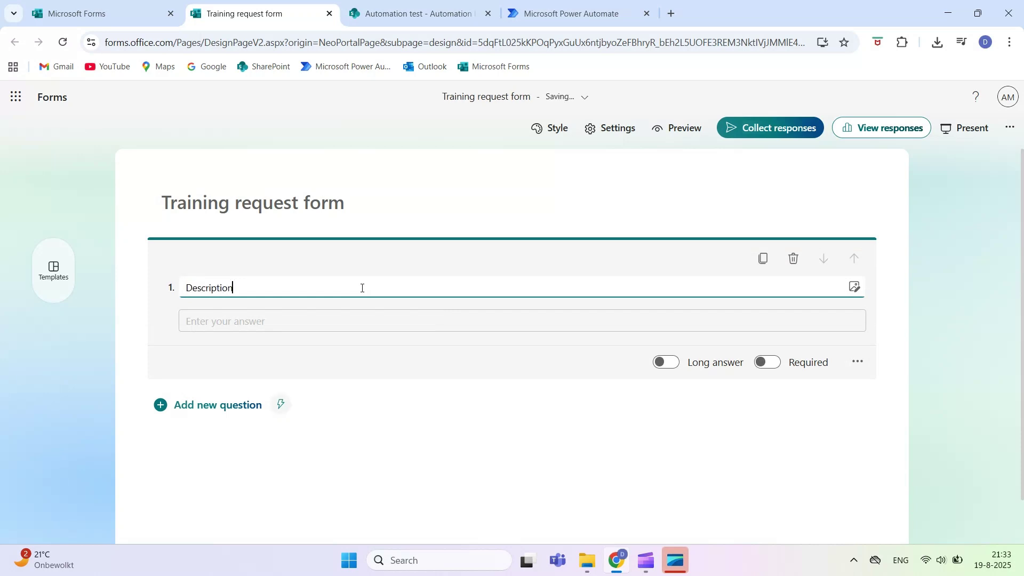
Add a choice question 'Department' with options Customer Service, Technical services, Sales and IT.
left_click(229, 353)
left_click(186, 438)
type("Department")
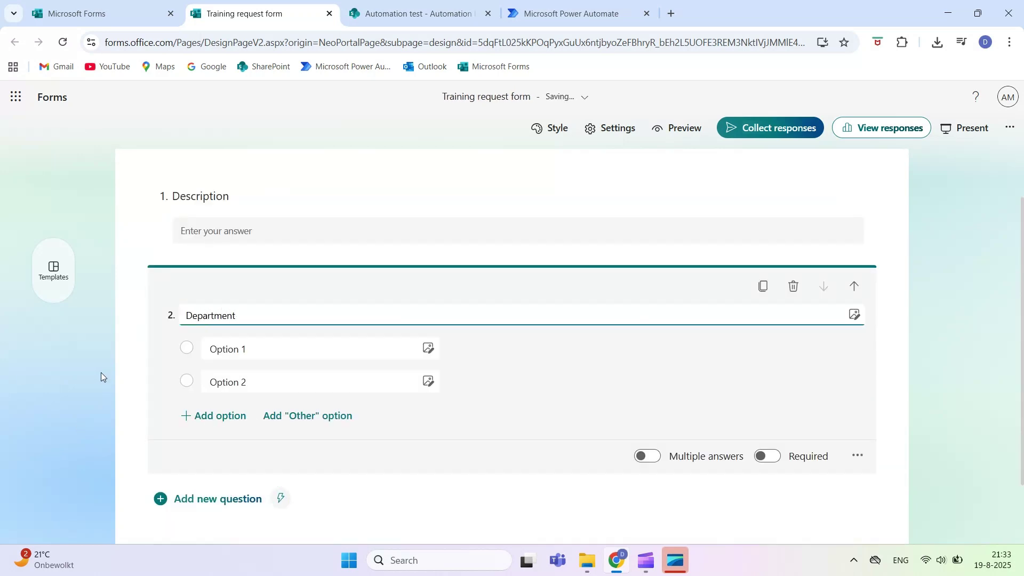
key("Tab")
type("Customer Service")
left_click(239, 378)
type("Technical services")
key("Return")
type("Sales")
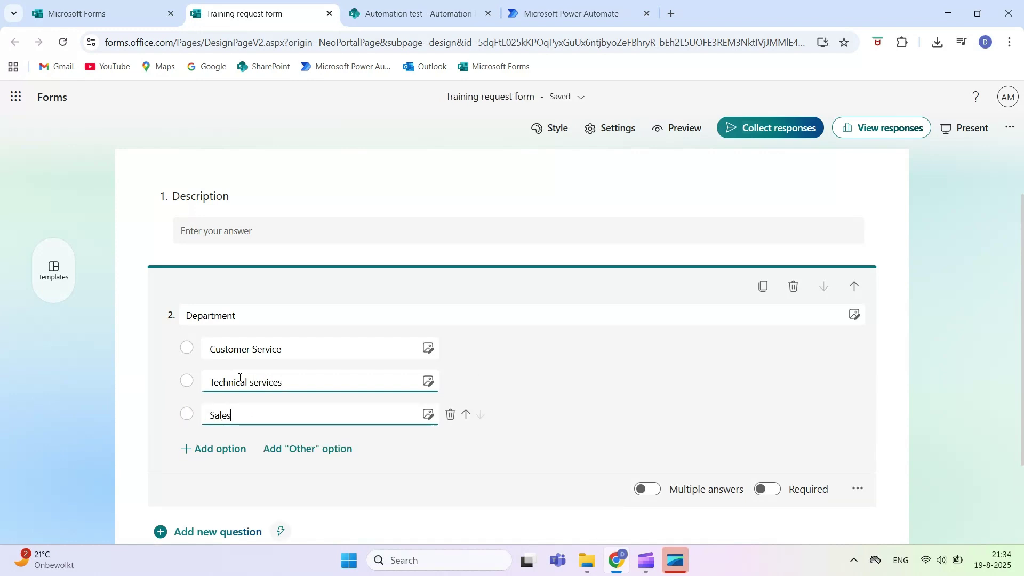
key("Return")
type("IT")
key("Return")
Add the HR option, preview the form, and answer Description with 'Request test'.
type("HR")
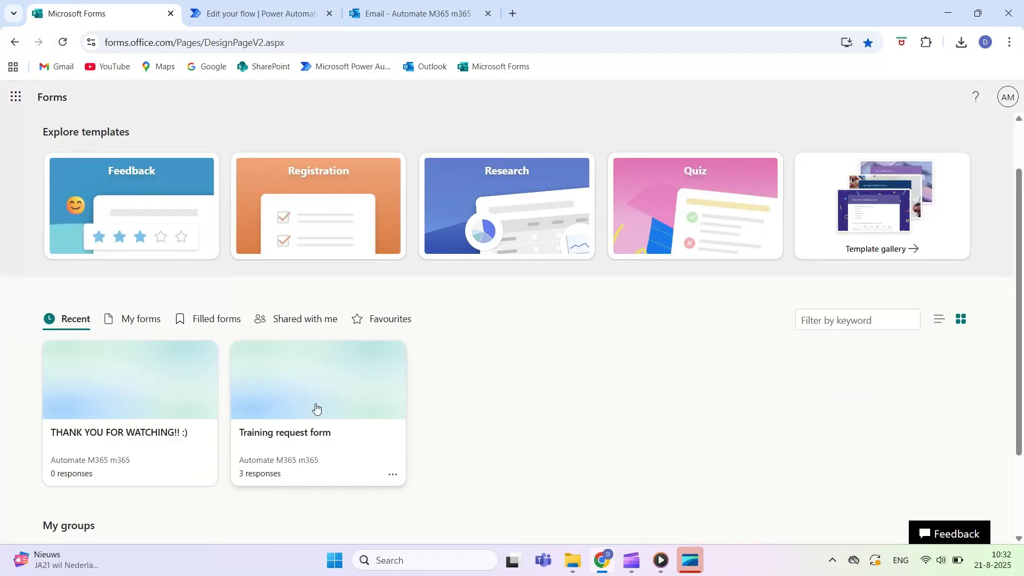
left_click(316, 409)
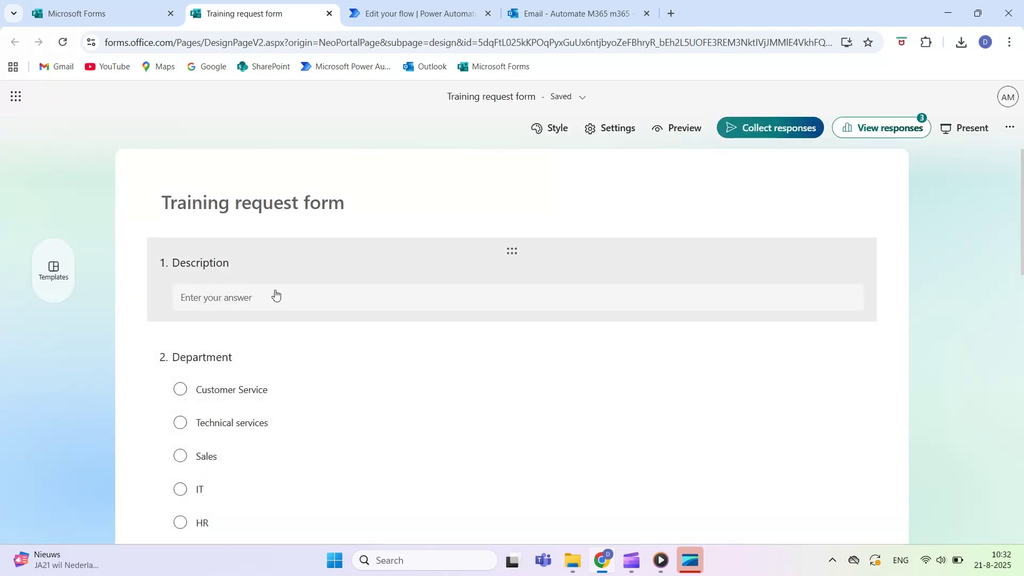
left_click(671, 135)
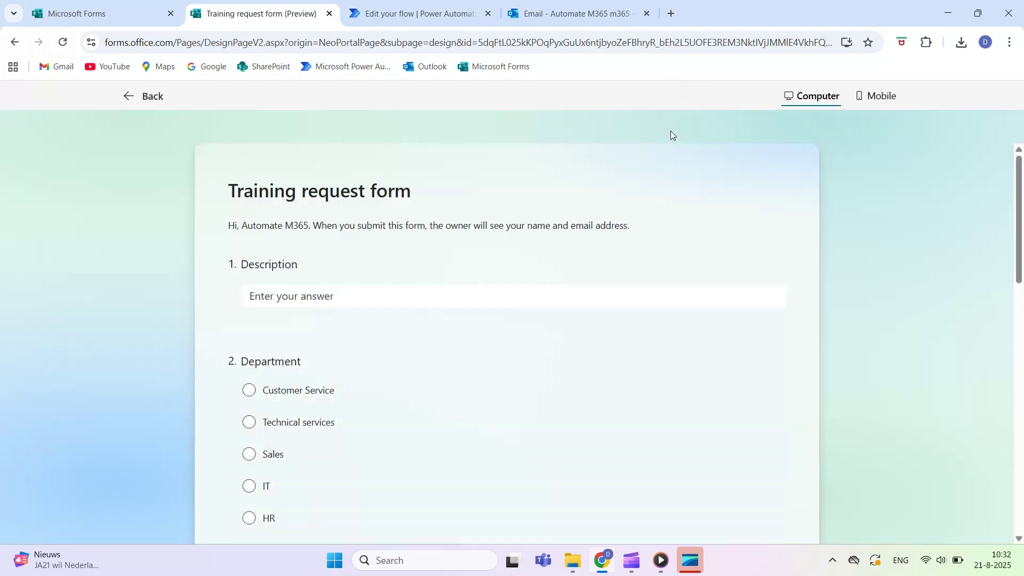
scroll(129, 283, "down", 1)
left_click(334, 229)
type("Request te")
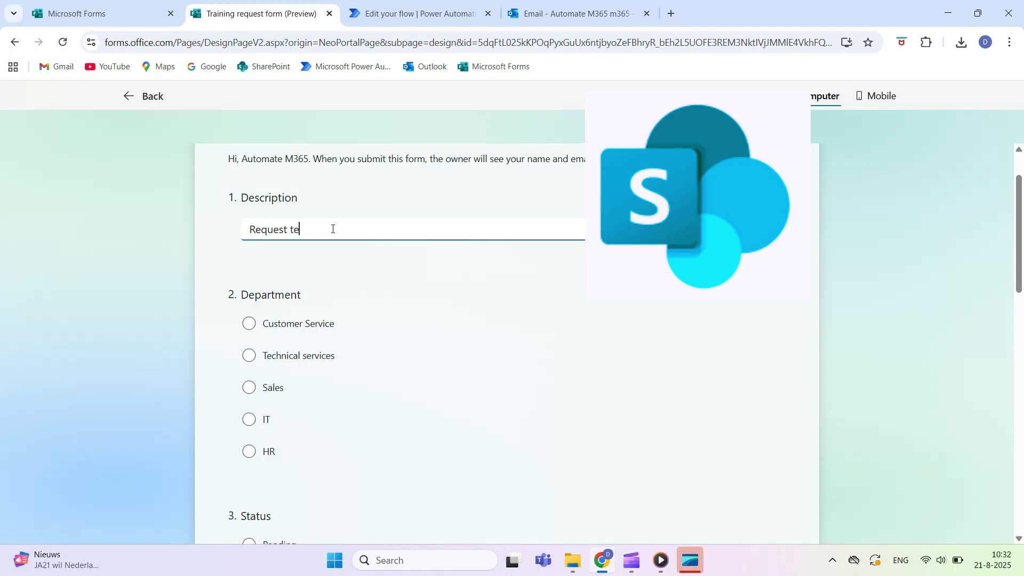
type("st")
Choose Sales as department, Pending as status and High as priority.
scroll(249, 347, "down", 1)
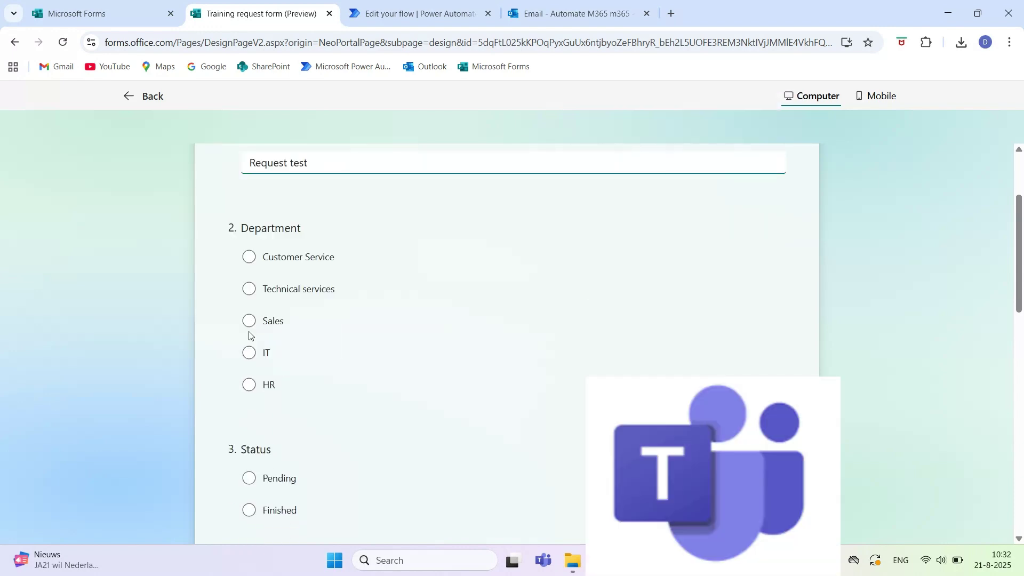
left_click(249, 321)
scroll(213, 325, "down", 3)
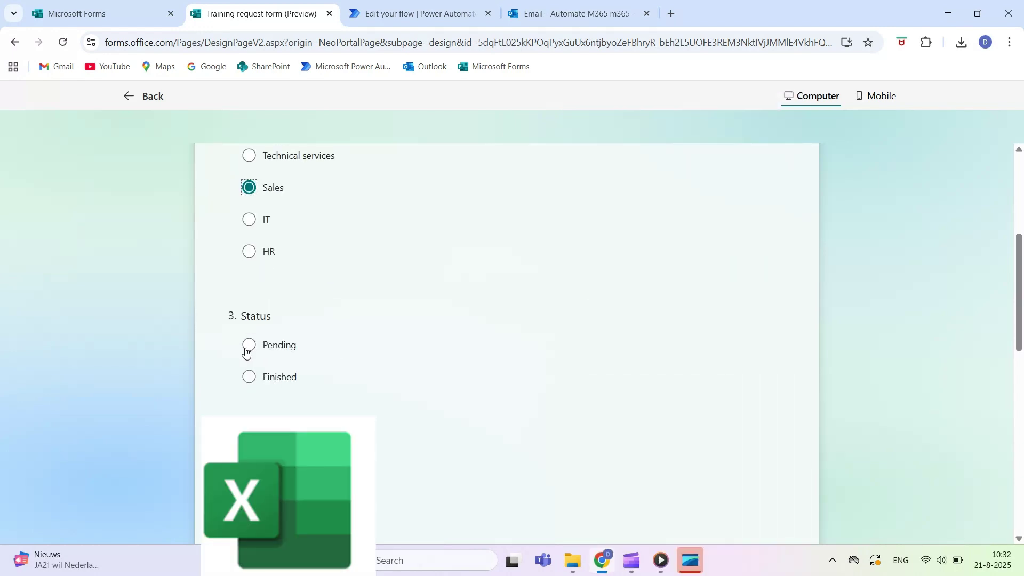
left_click(249, 345)
scroll(122, 317, "down", 3)
left_click(249, 336)
Set the request date to 21/08/2025 and the deadline to 25/08/2025.
scroll(138, 296, "down", 2)
left_click(267, 298)
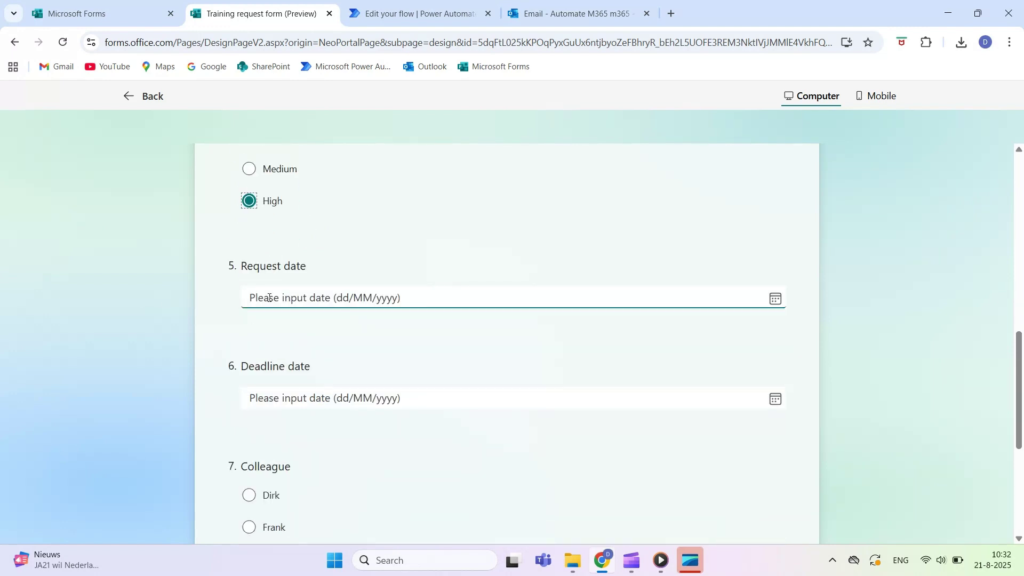
left_click(315, 422)
scroll(146, 332, "down", 2)
left_click(266, 265)
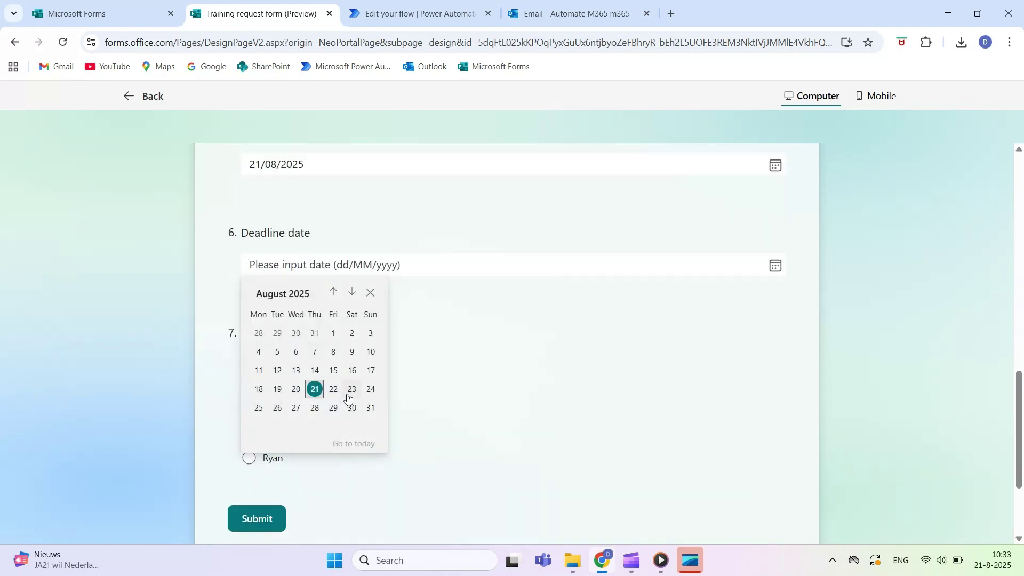
left_click(259, 408)
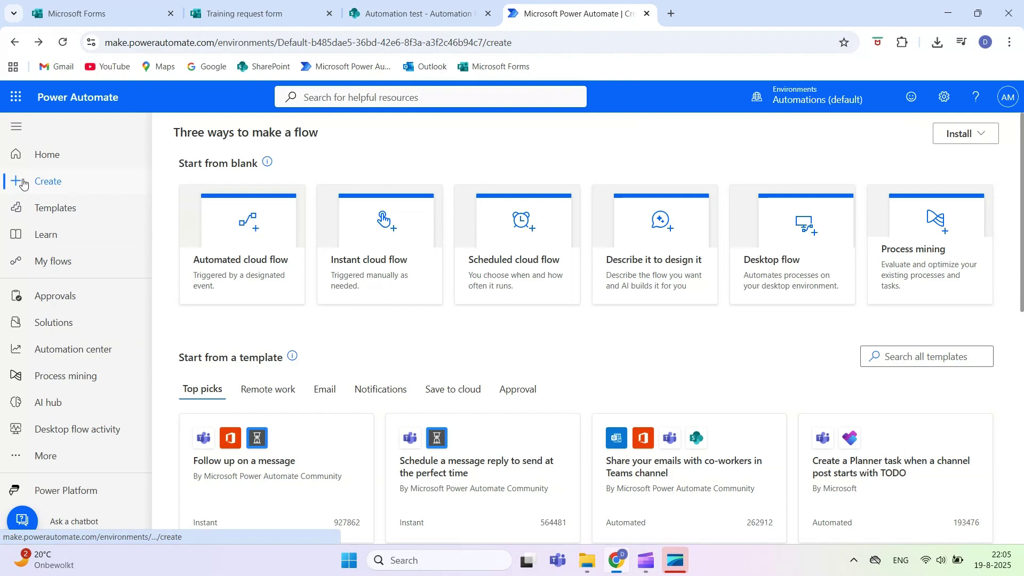
Create an automated cloud flow named Training request, triggered by new Forms responses.
left_click(63, 182)
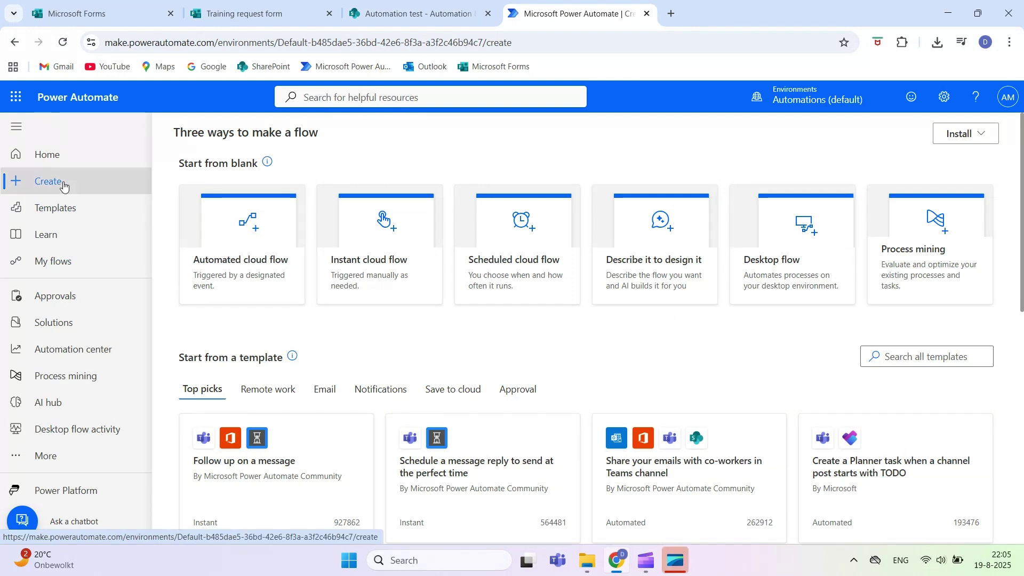
left_click(240, 241)
left_click(578, 189)
type("Training request flow")
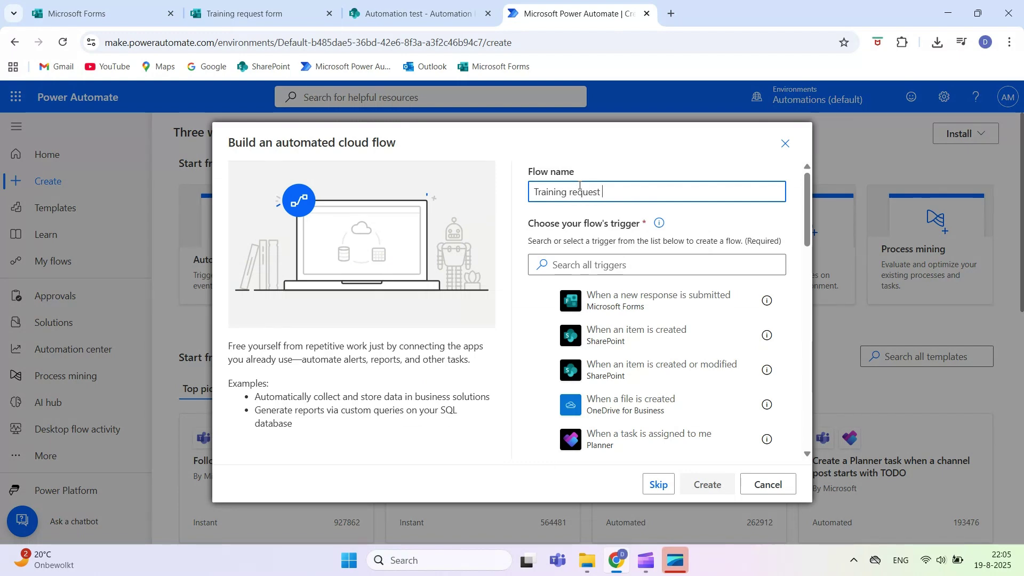
left_click(660, 303)
left_click(707, 484)
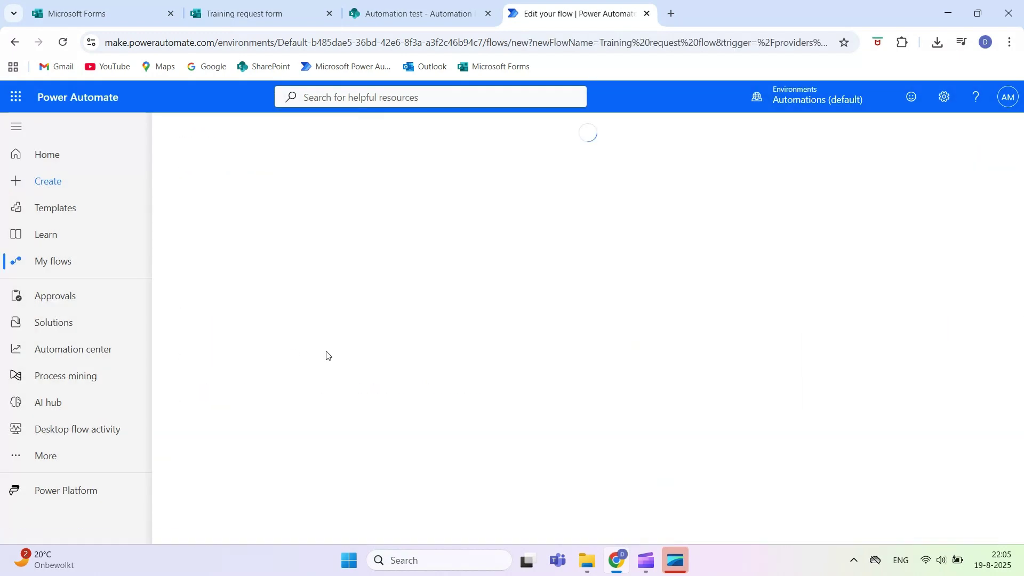
Point the trigger's Form Id at the Training request form, then search for 'get response'.
left_click(506, 180)
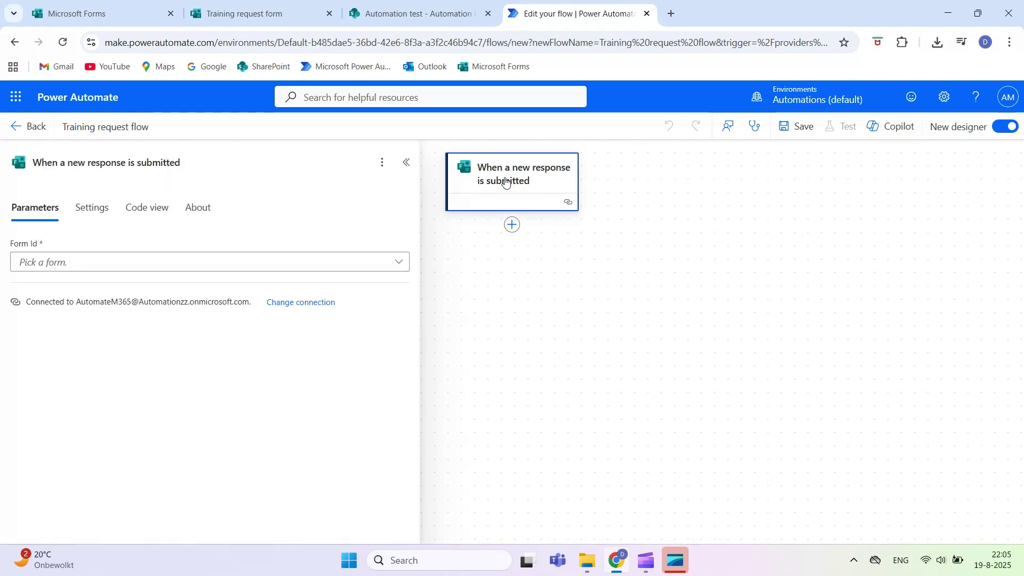
left_click(304, 267)
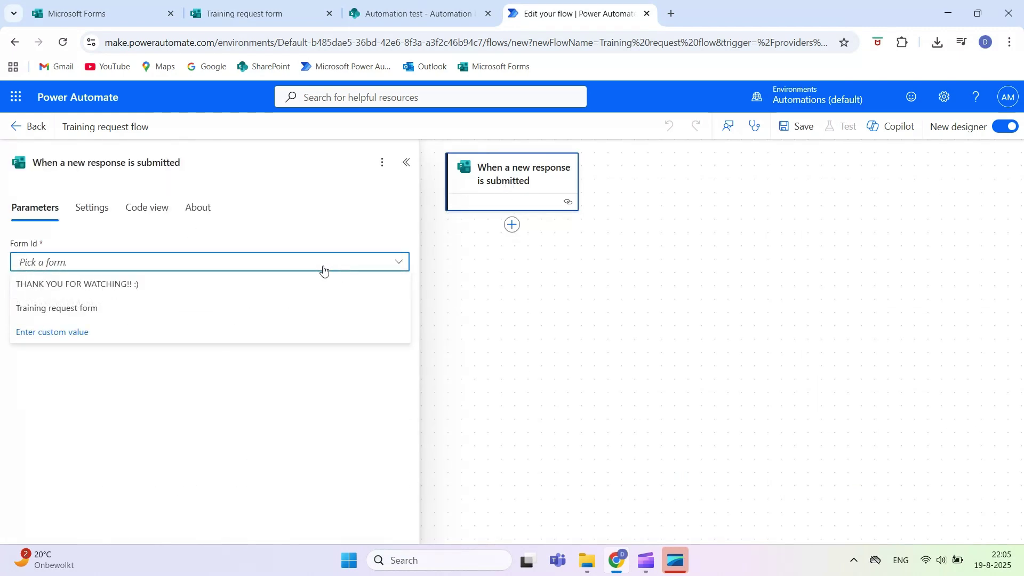
left_click(57, 309)
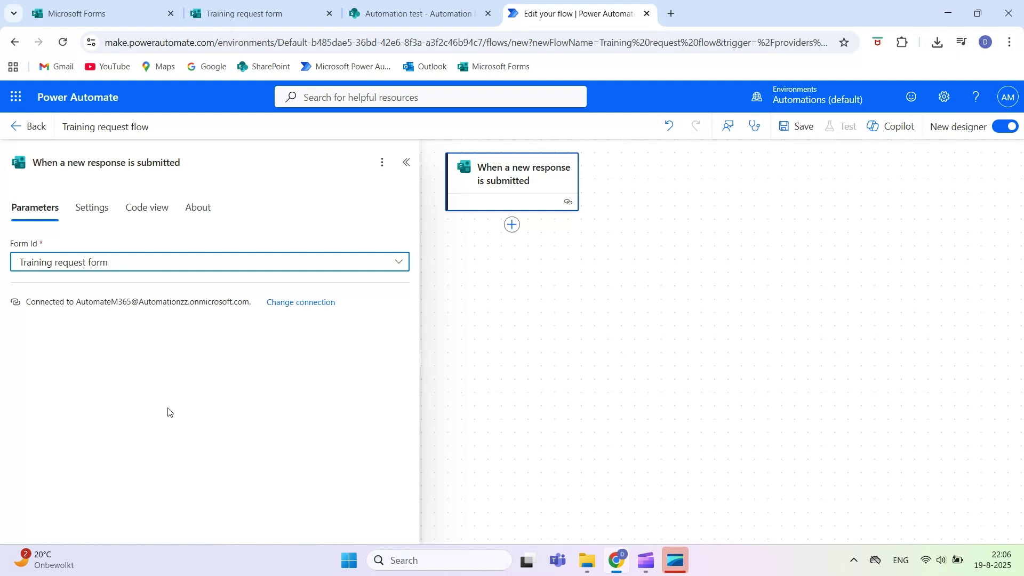
left_click(512, 227)
type("get response")
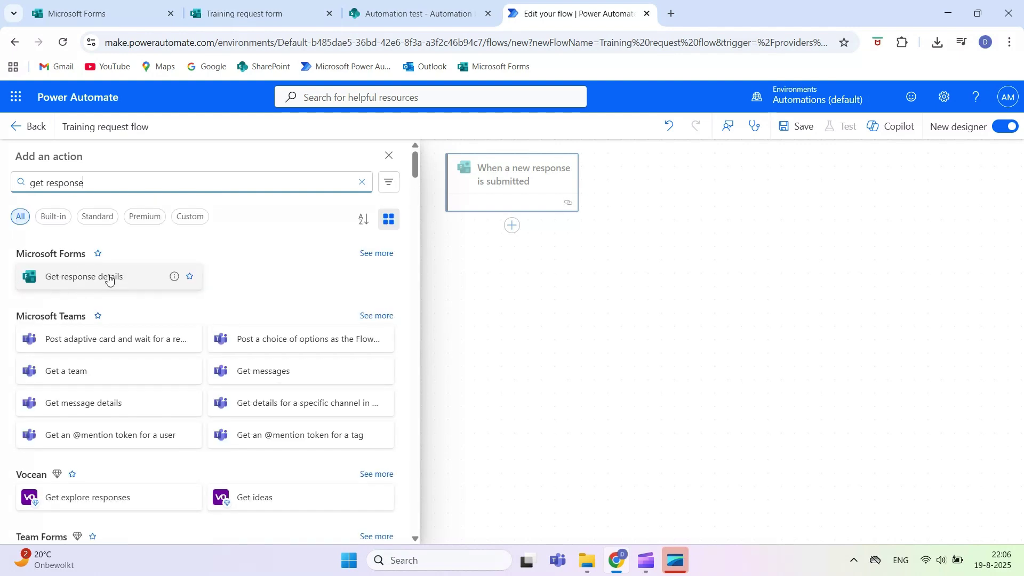
Add Get response details for the Training request form, using the trigger's Response Id.
left_click(105, 279)
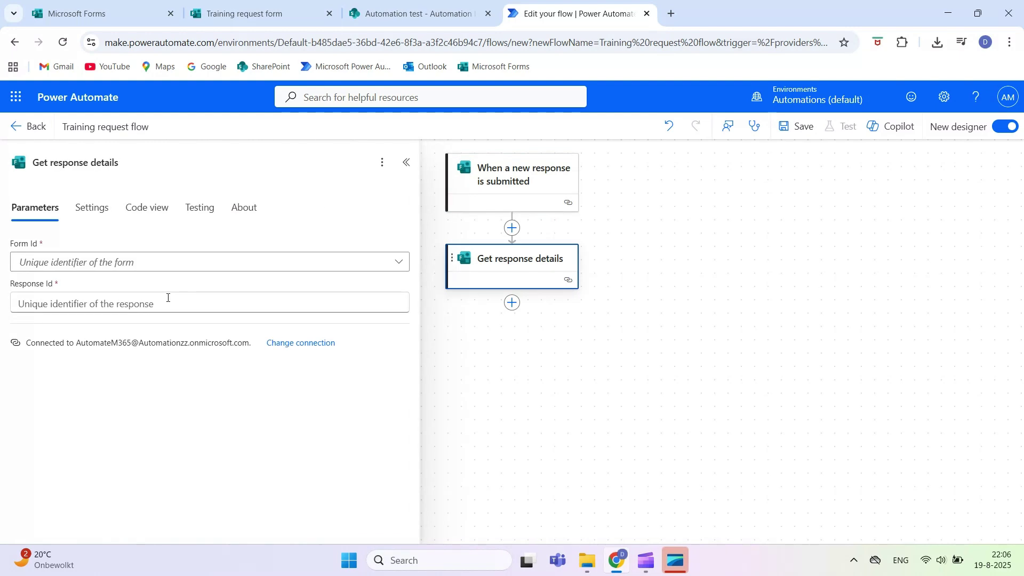
left_click(171, 263)
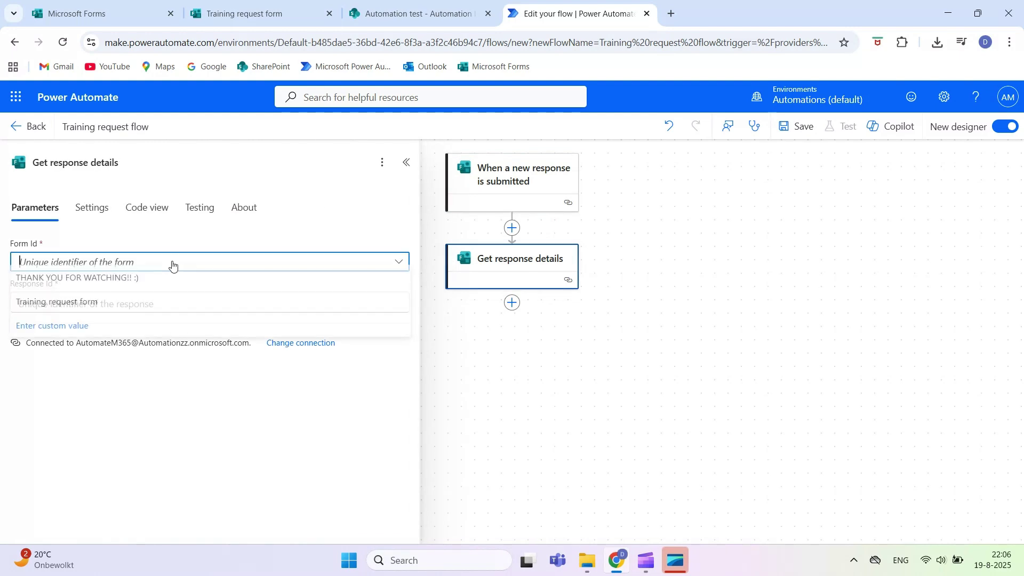
left_click(82, 310)
left_click(245, 308)
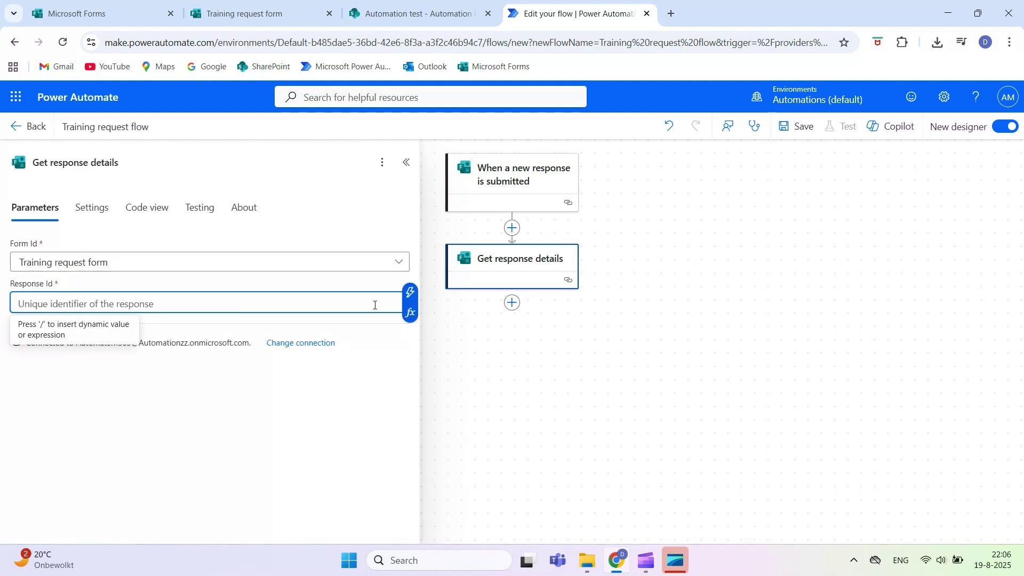
left_click(410, 291)
left_click(492, 249)
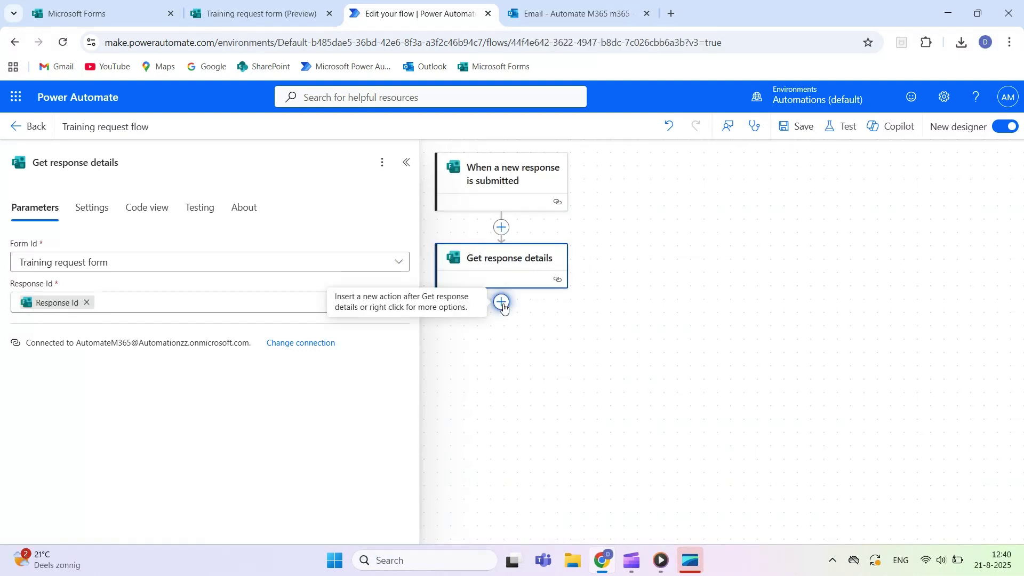
Add a Condition step whose first row compares the Department answer with 'is equal to'.
left_click(503, 304)
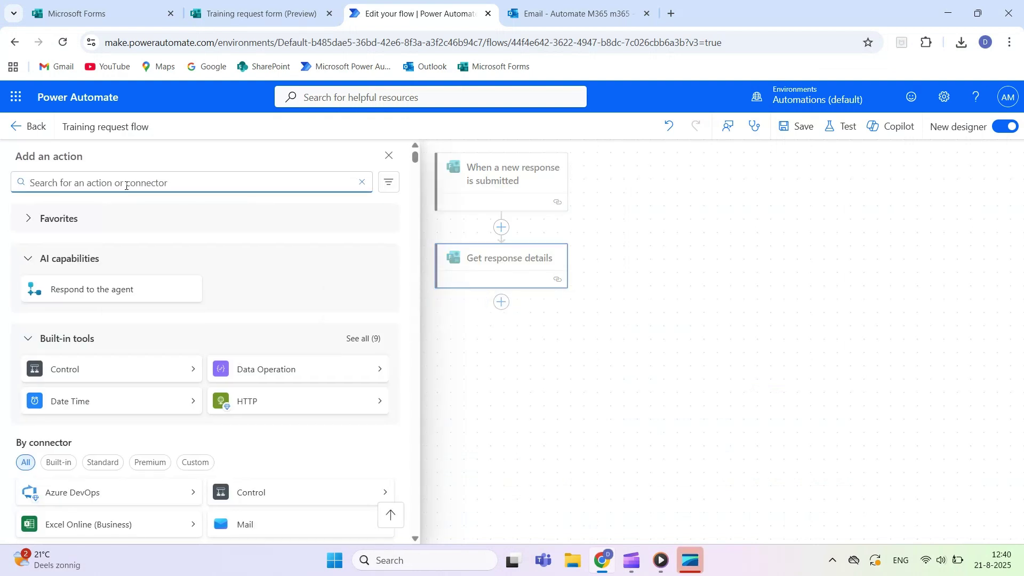
type("condition")
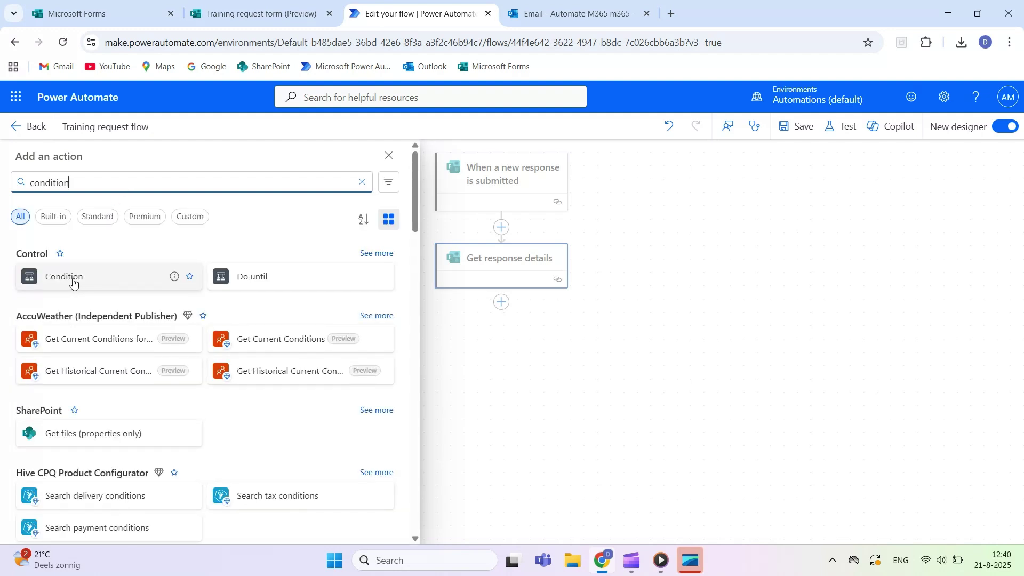
left_click(73, 283)
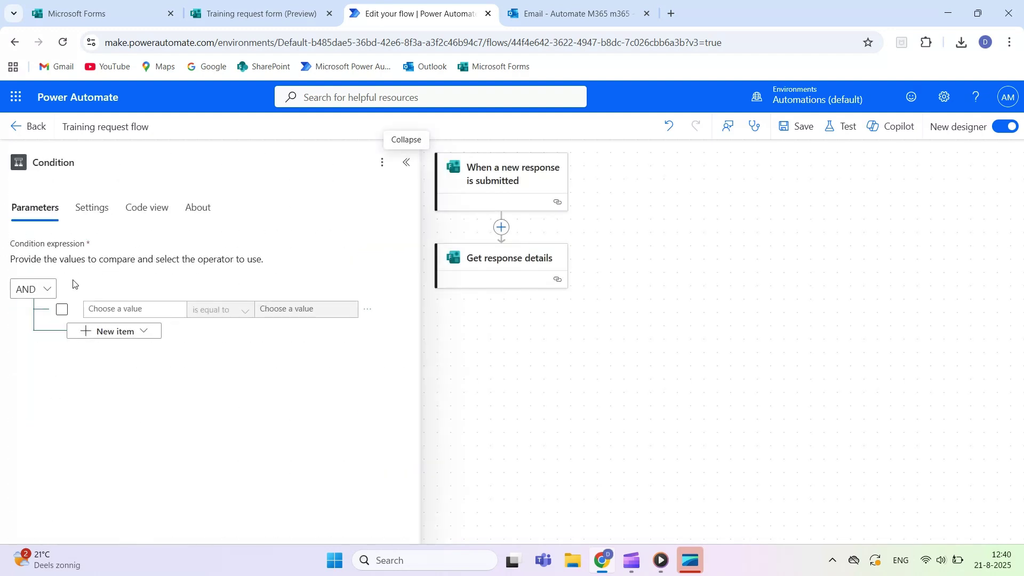
left_click(109, 310)
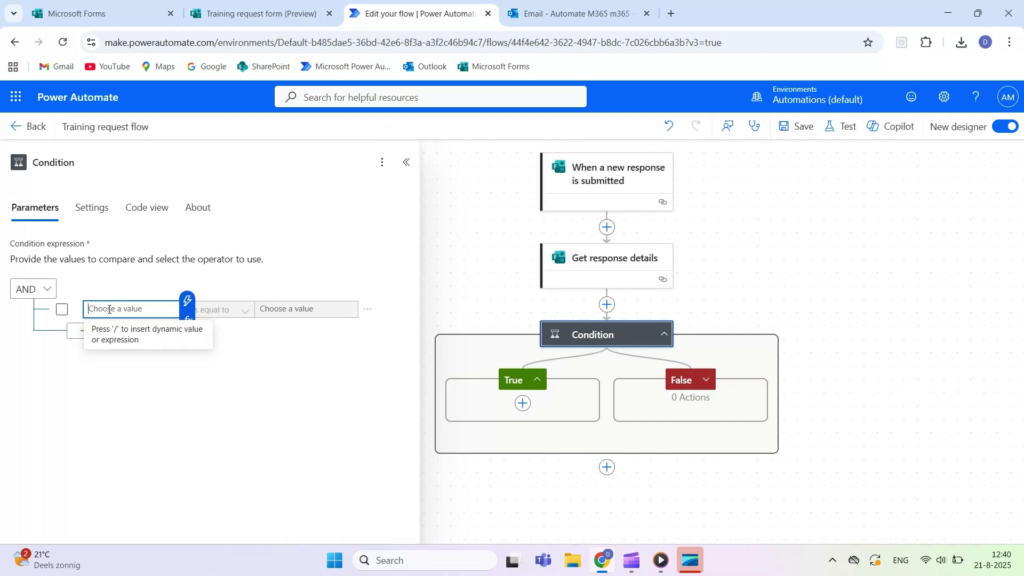
left_click(188, 303)
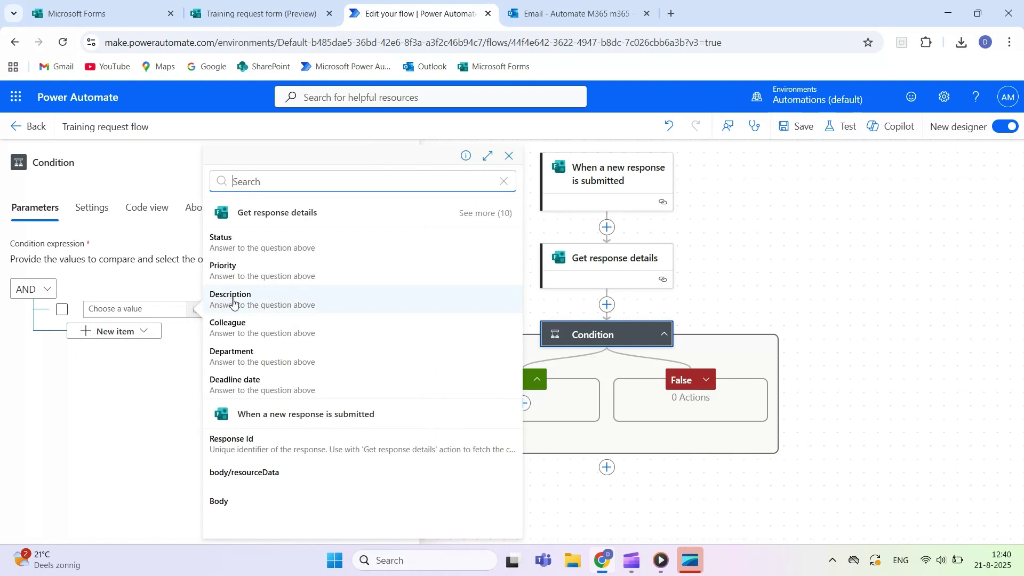
type("depart")
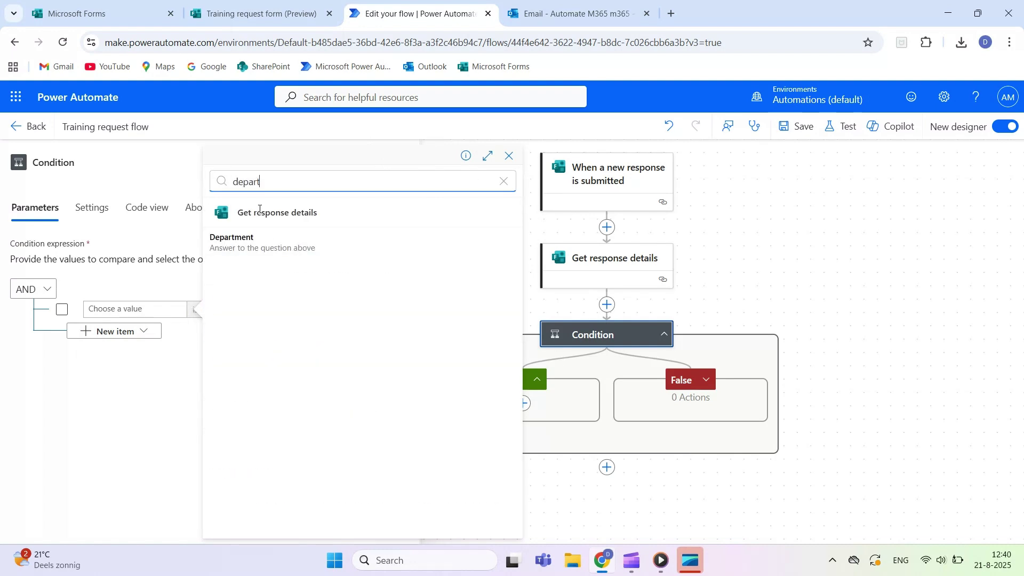
left_click(244, 248)
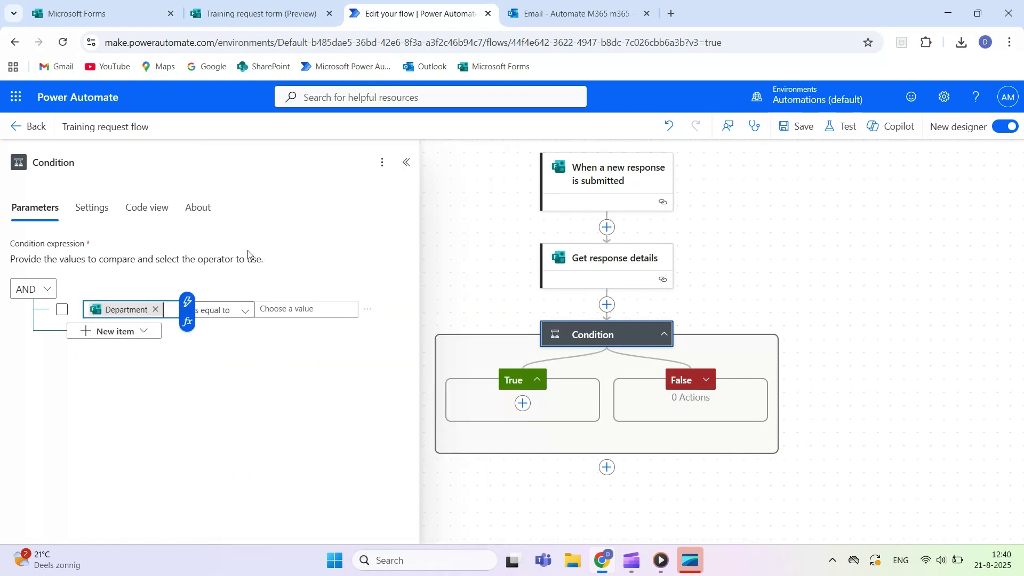
left_click(297, 313)
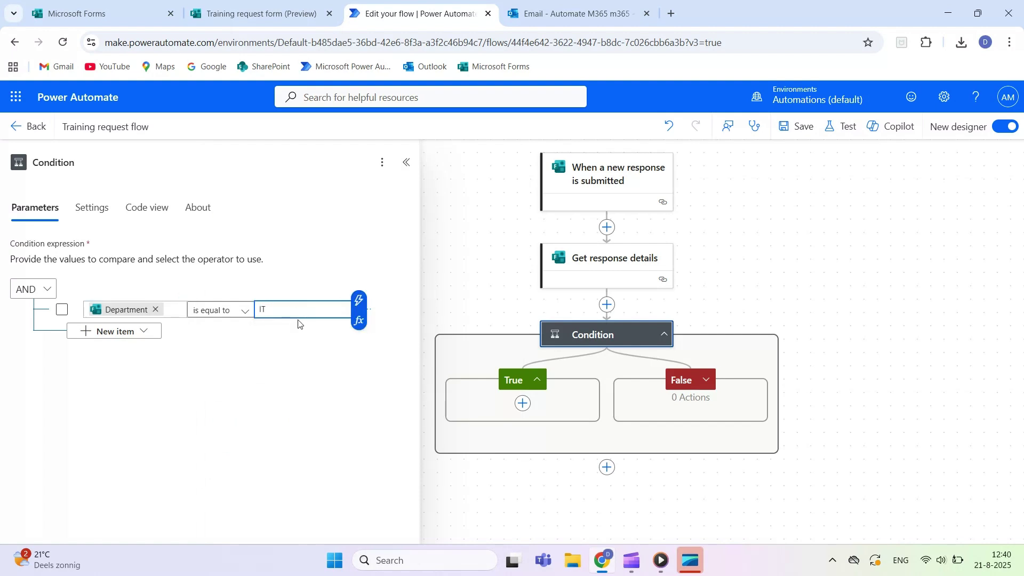
Add a second condition row, Priority is equal to High, joined to the Department row by AND.
left_click(122, 332)
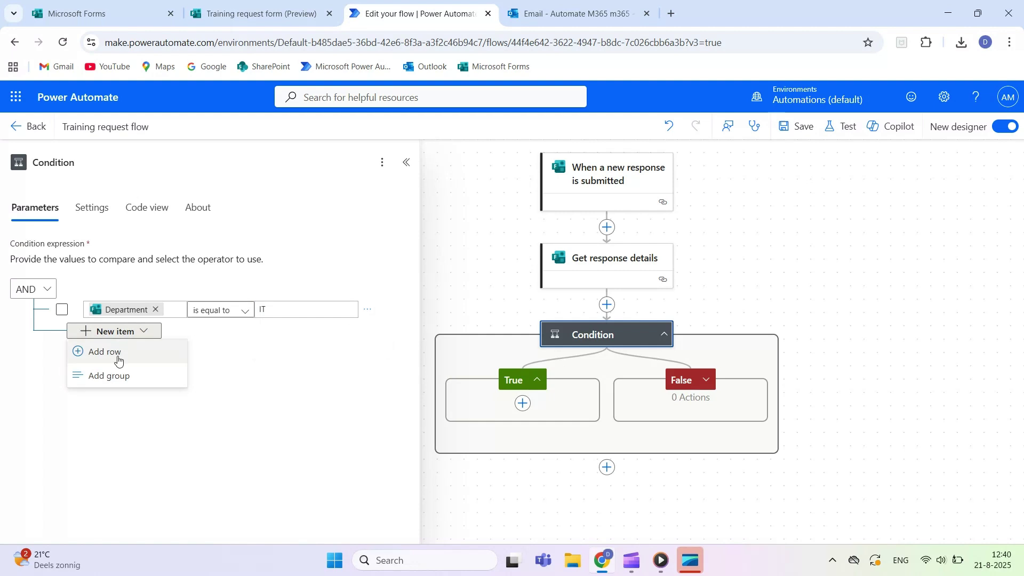
left_click(120, 353)
left_click(119, 320)
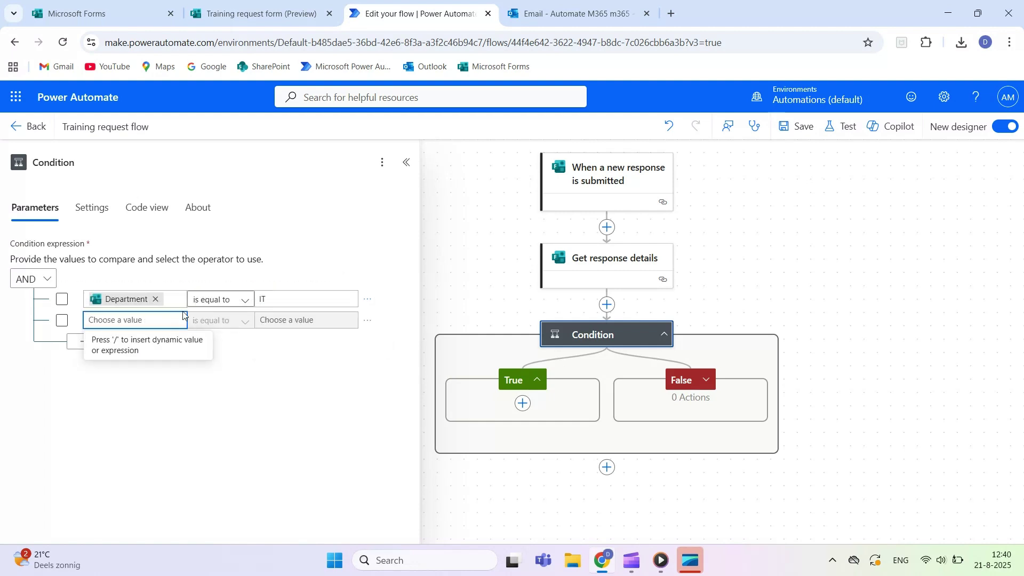
left_click(187, 312)
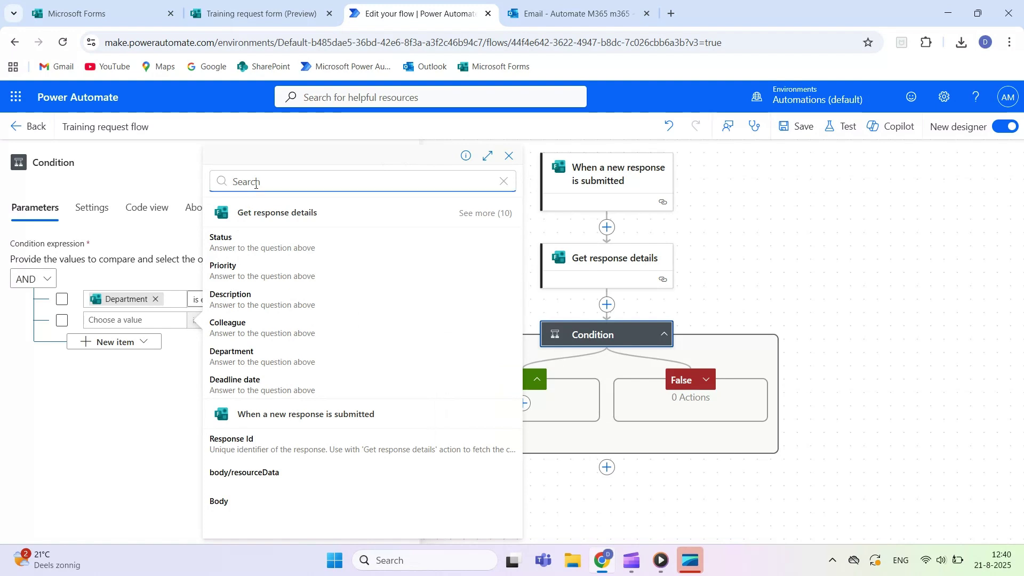
type("PR")
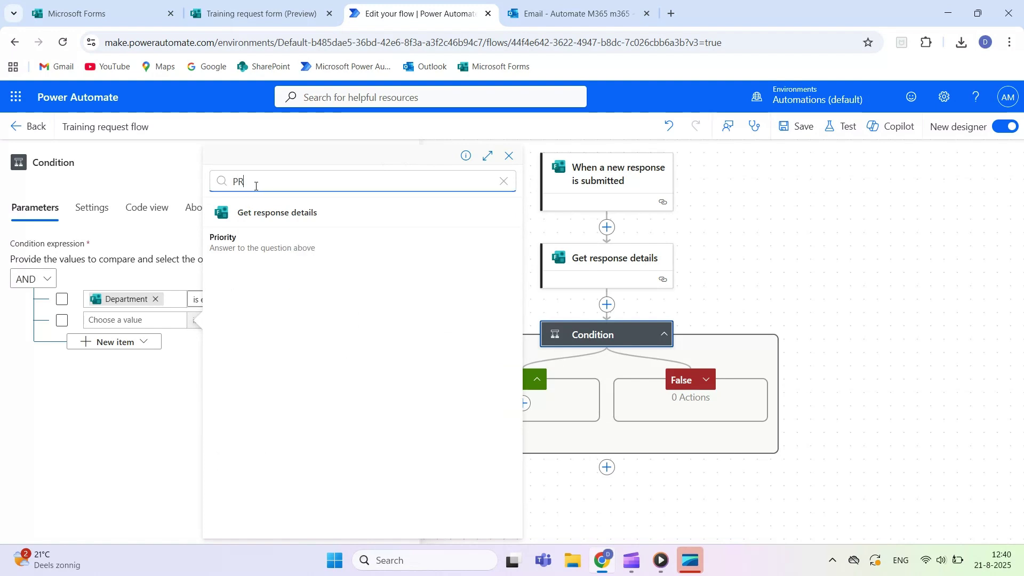
left_click(247, 244)
left_click(280, 320)
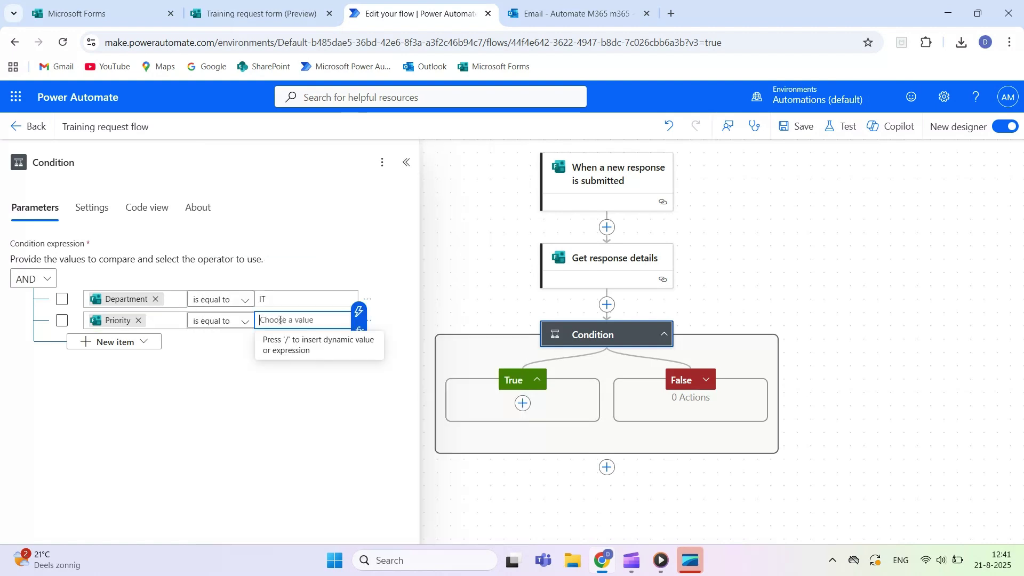
type("High")
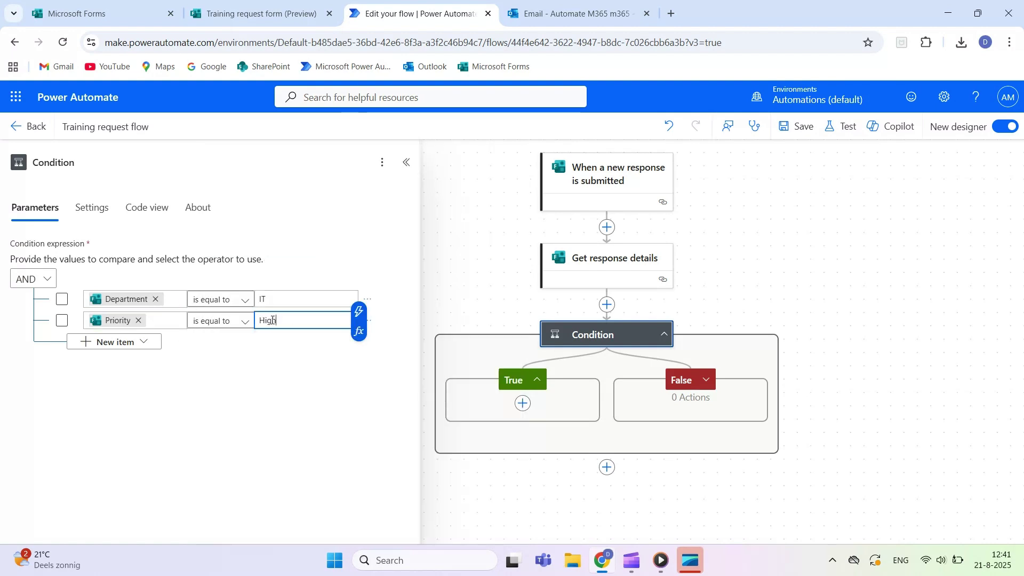
left_click(124, 239)
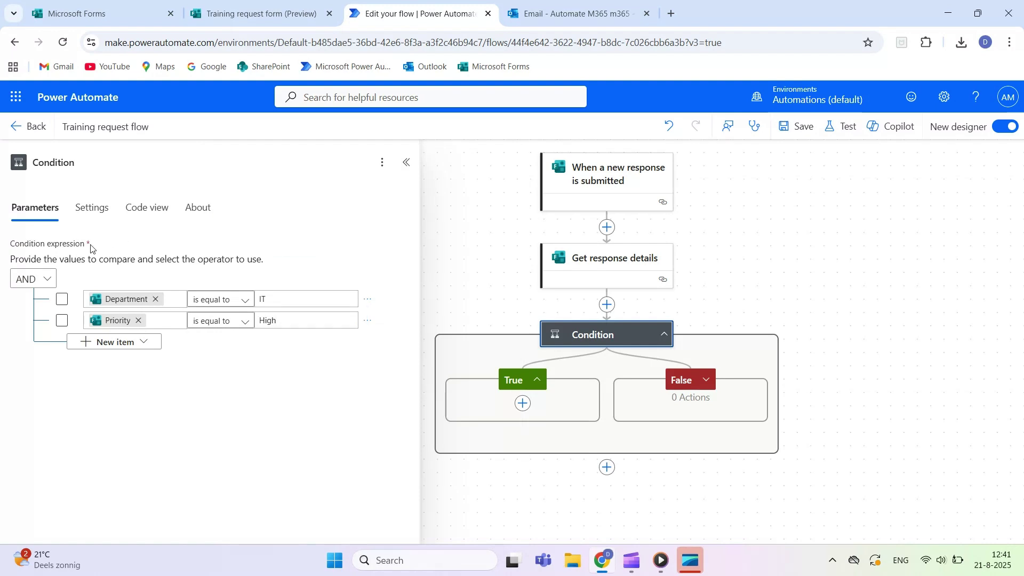
left_click(47, 280)
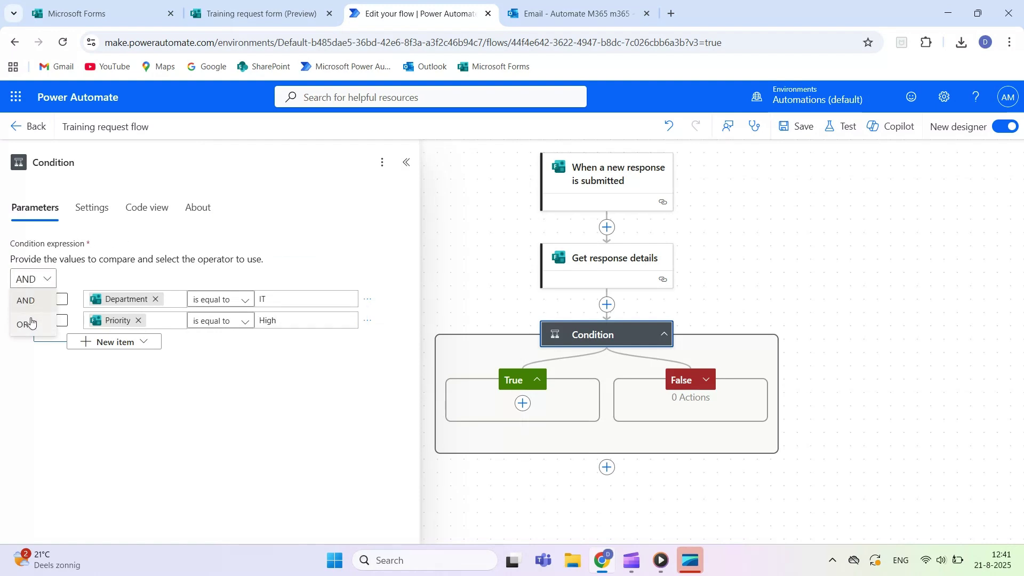
left_click(30, 300)
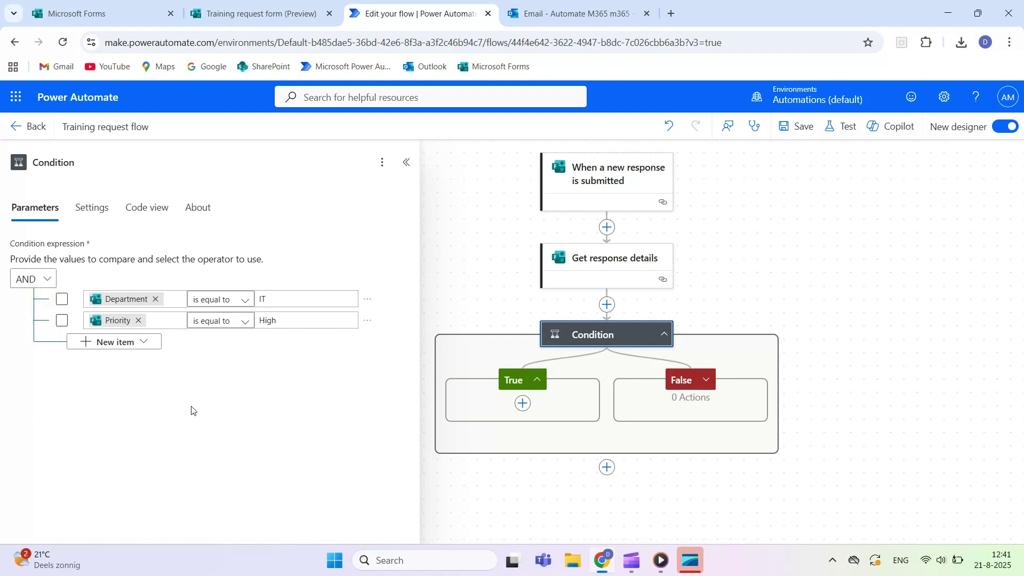
Add a Send an email (V2) action under True to the own mailbox, subject 'Condition is TRUE', body 'TRUE'.
left_click(523, 403)
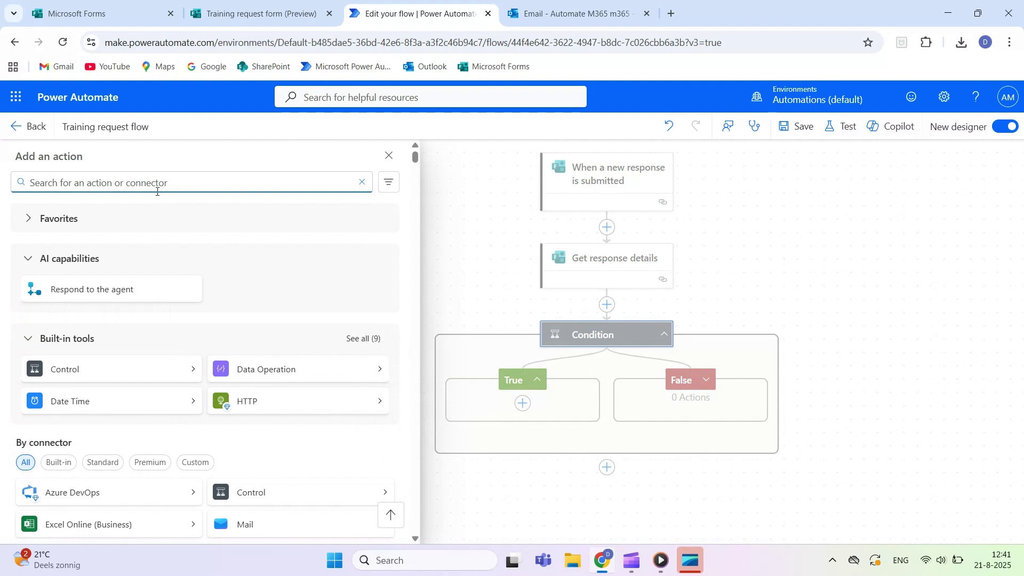
type("email")
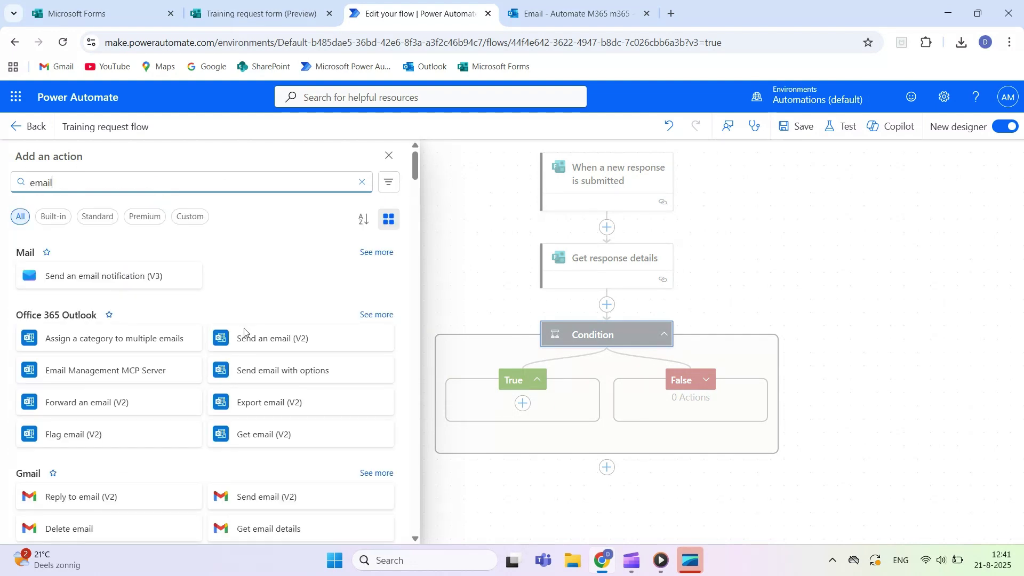
left_click(272, 338)
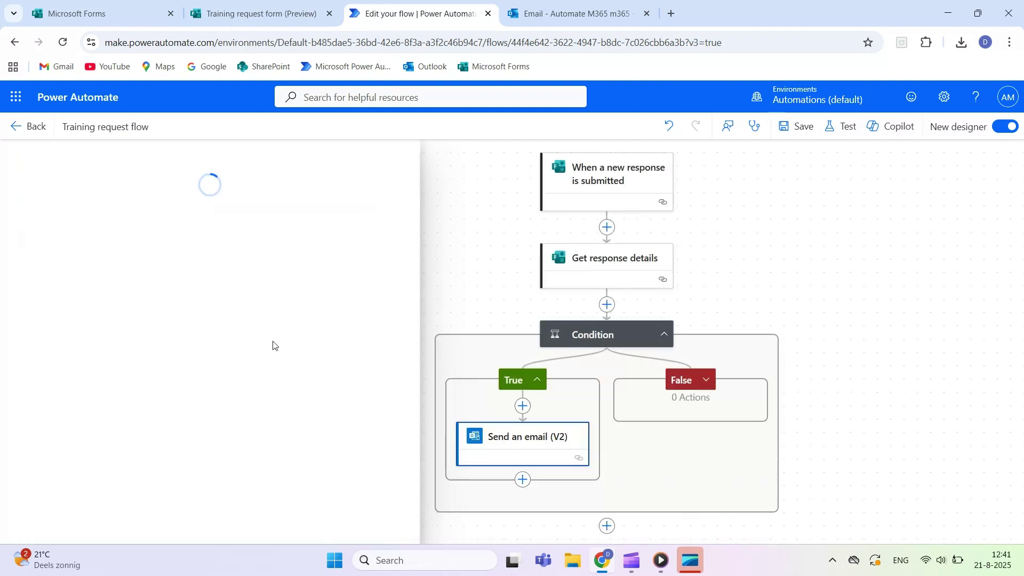
left_click(103, 263)
type("aut")
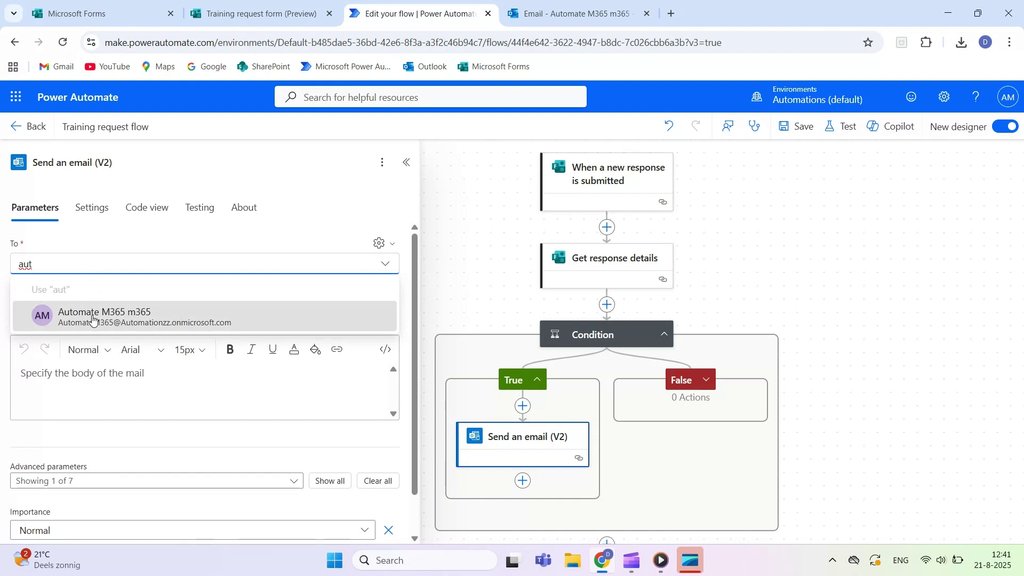
left_click(92, 314)
left_click(80, 332)
type("Condition is TRUE")
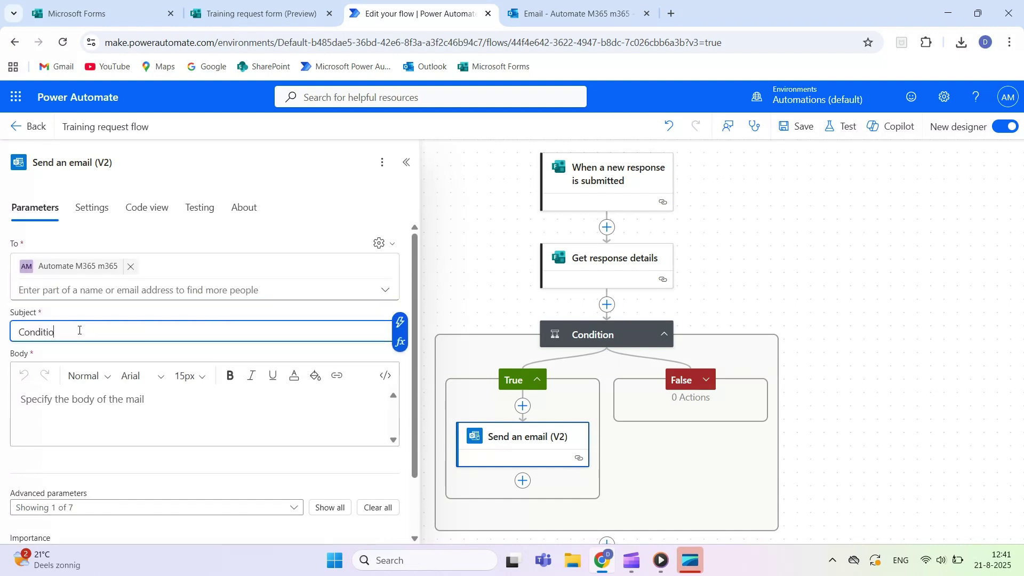
left_click(288, 410)
type("TRUE")
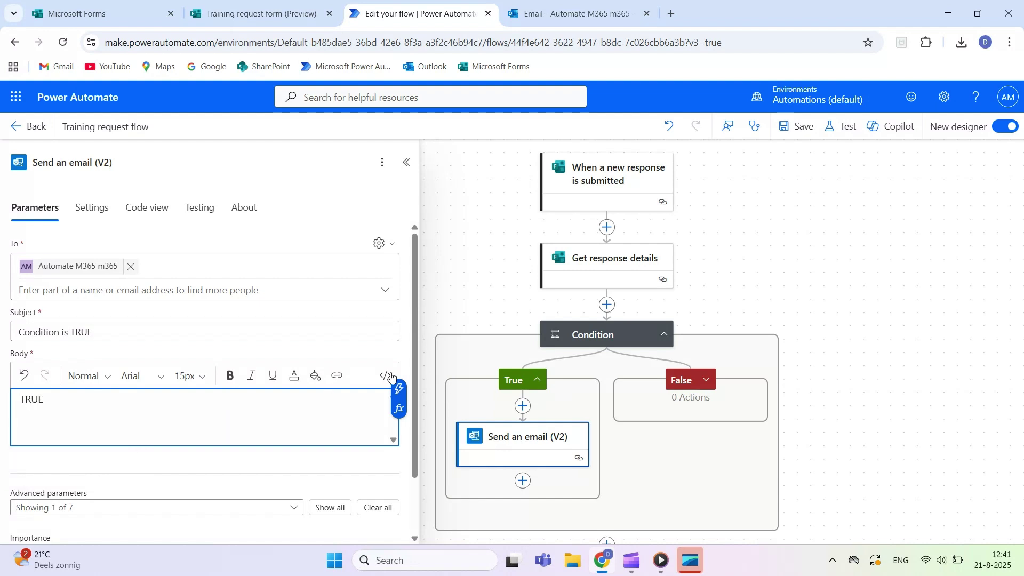
Add a Send an email (V2) action to the False branch.
left_click(678, 411)
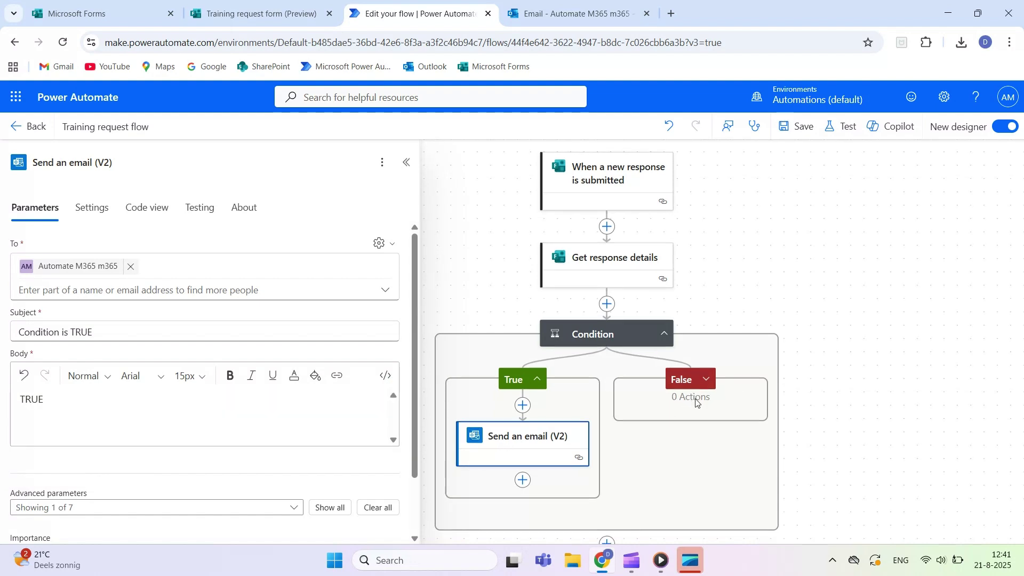
mouse_move(692, 404)
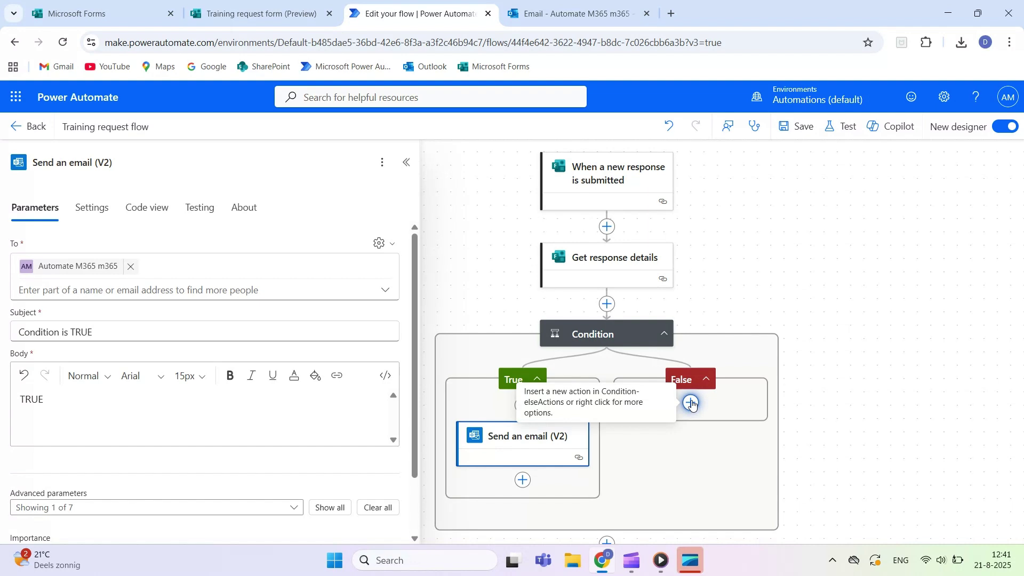
left_click(691, 404)
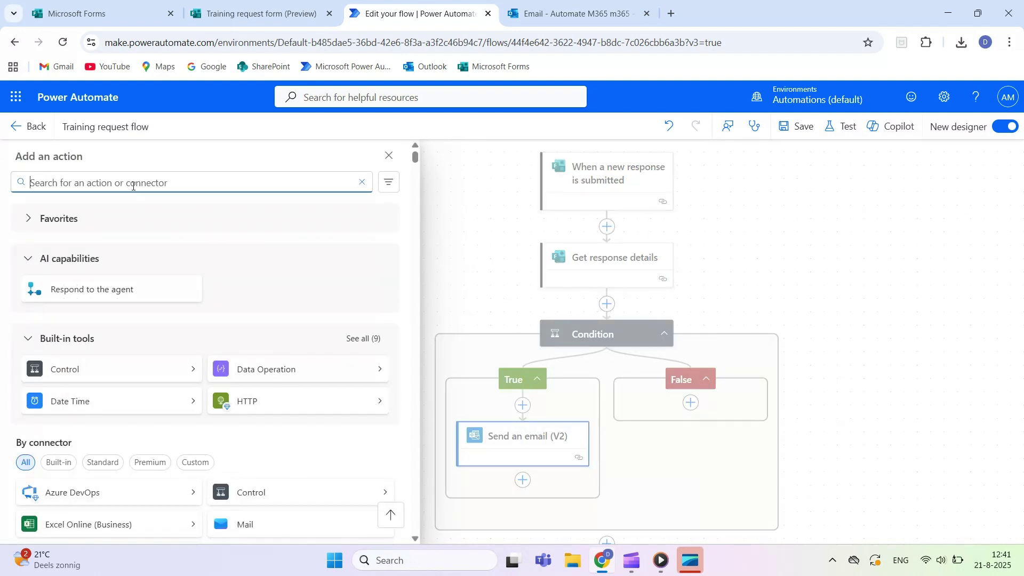
type("email")
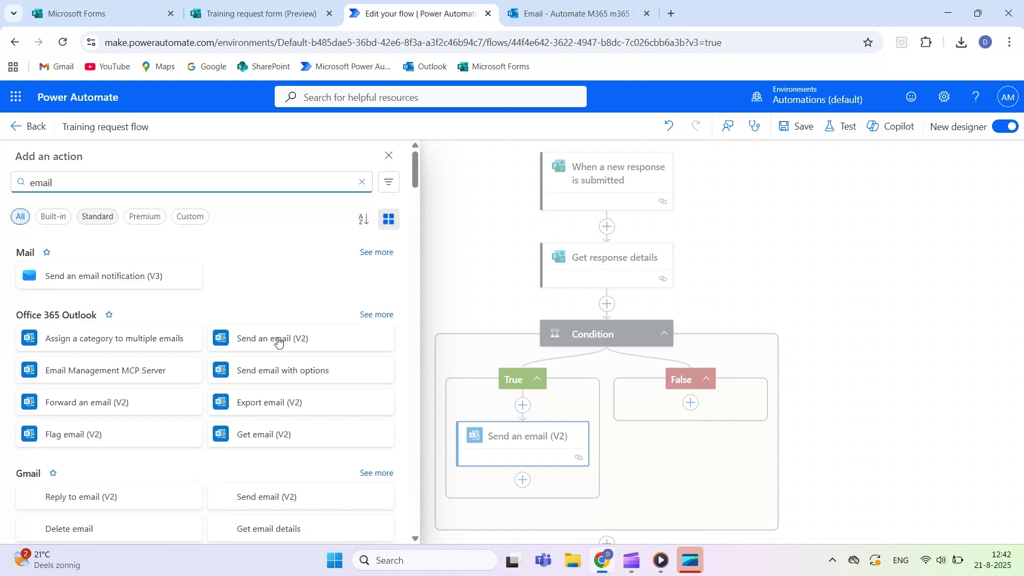
left_click(280, 344)
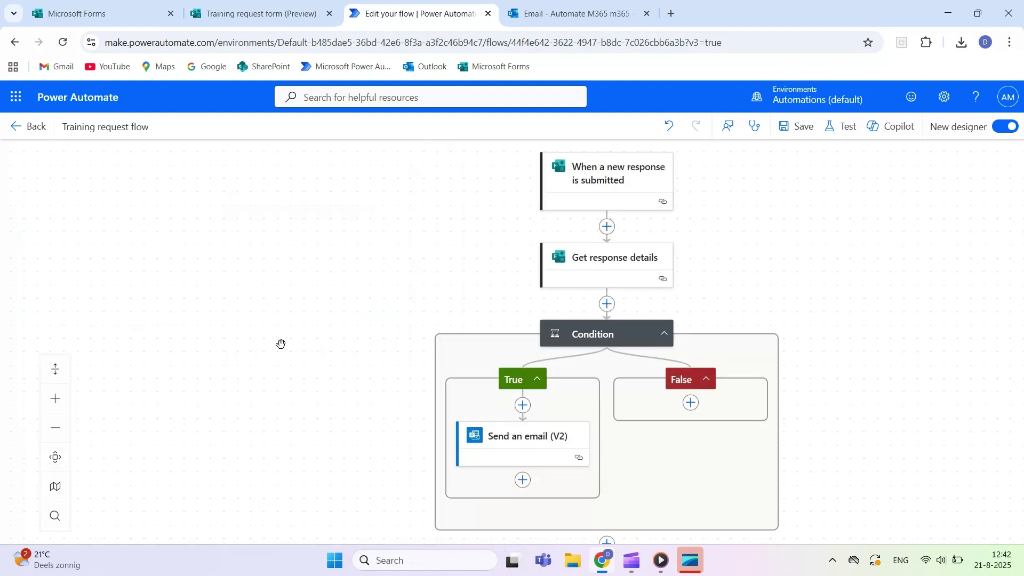
Address the False email to the own mailbox with subject 'Condition is FALSE' and body 'FALSE'.
left_click(147, 264)
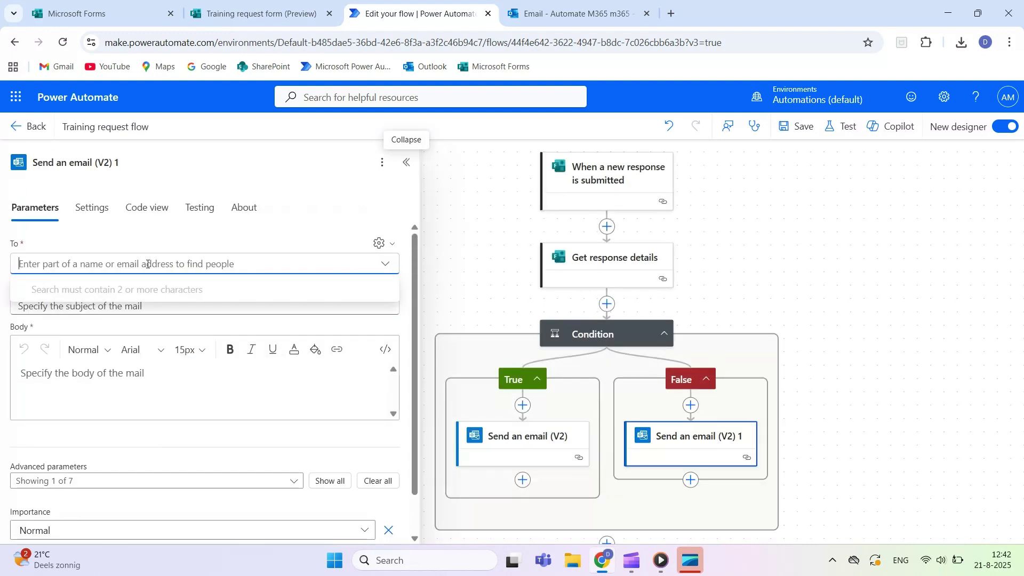
type("aut")
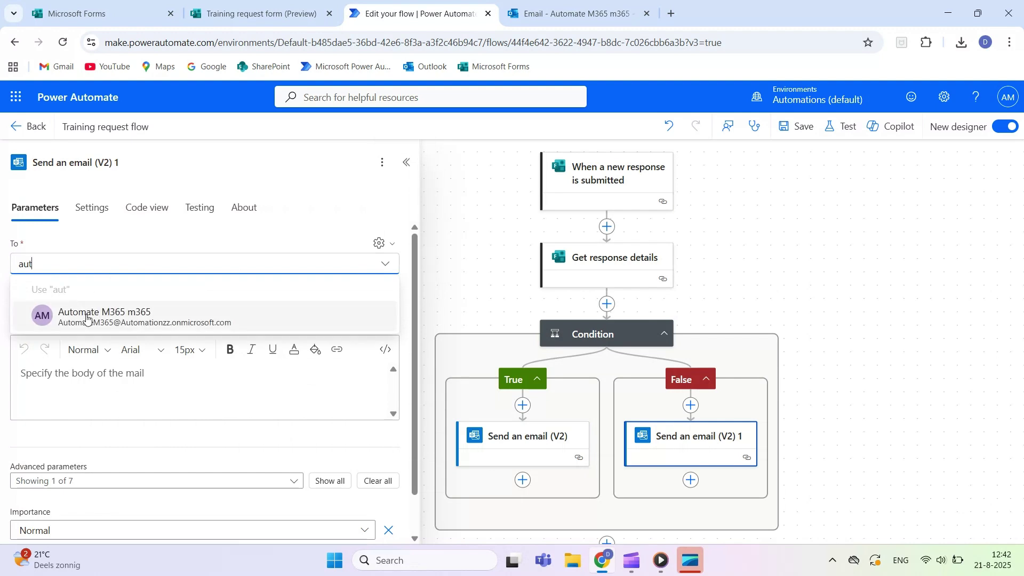
left_click(81, 317)
left_click(75, 331)
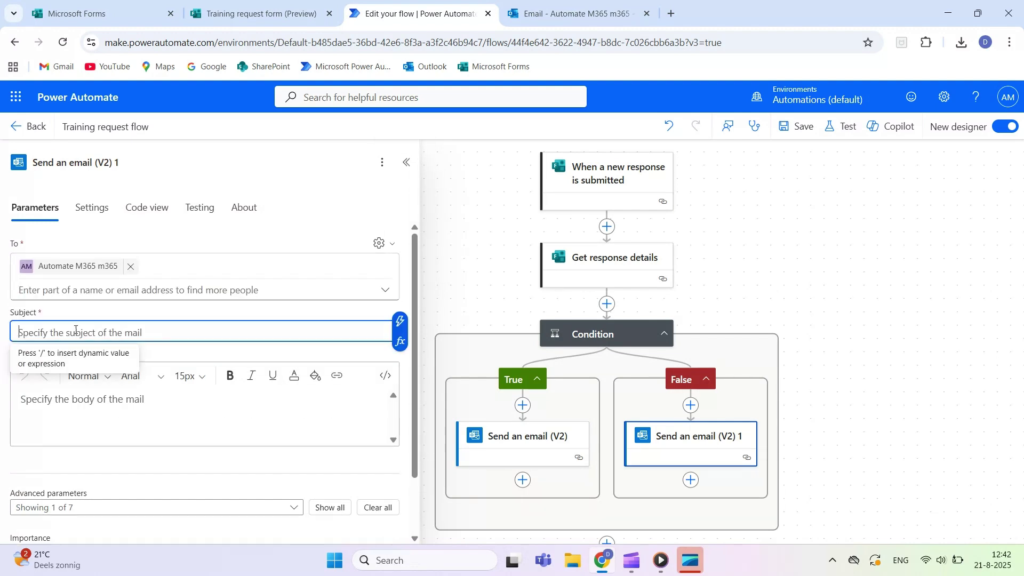
type("C")
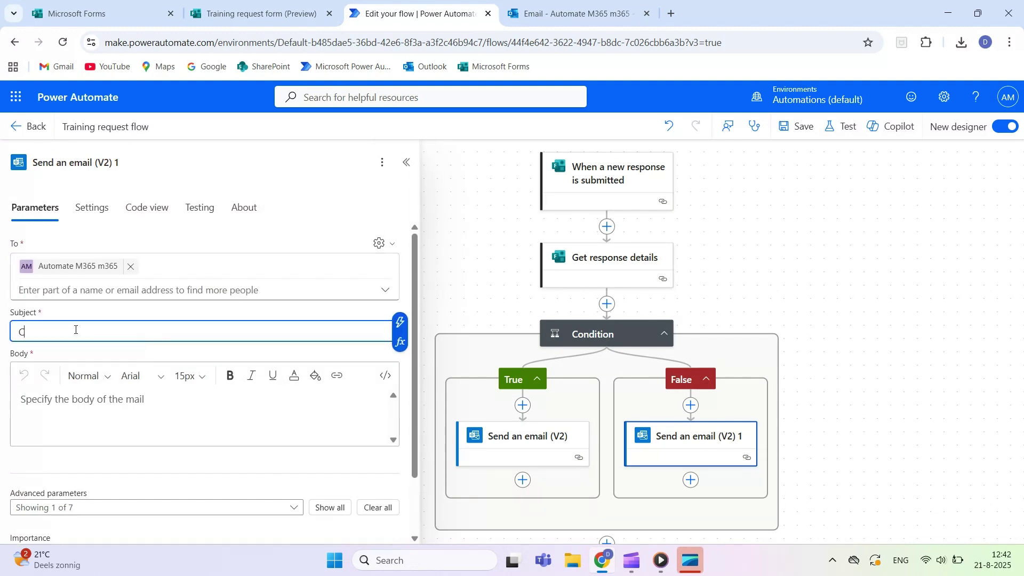
type("ondition is FALSE")
left_click(94, 409)
type("FALSE")
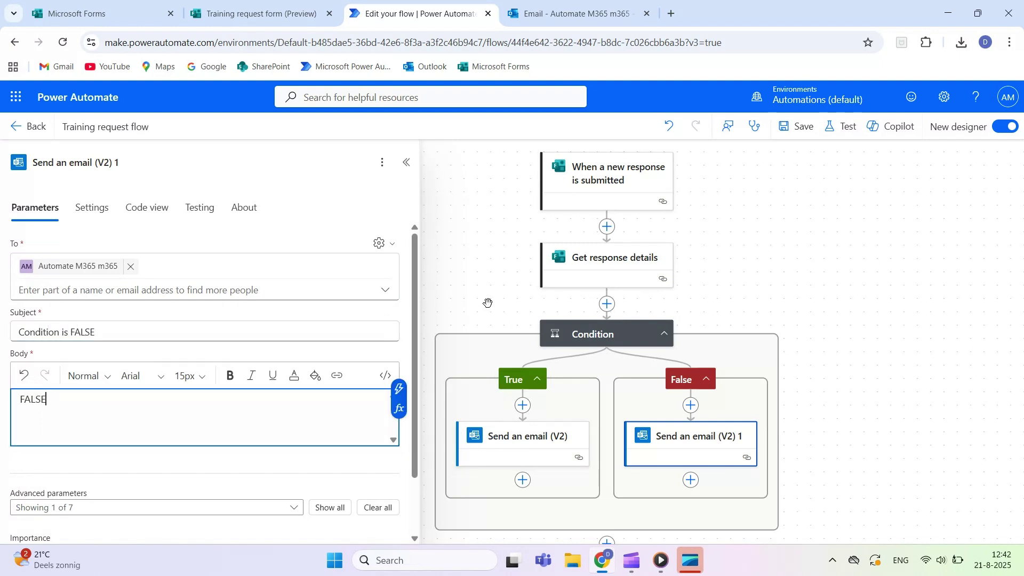
left_click(487, 301)
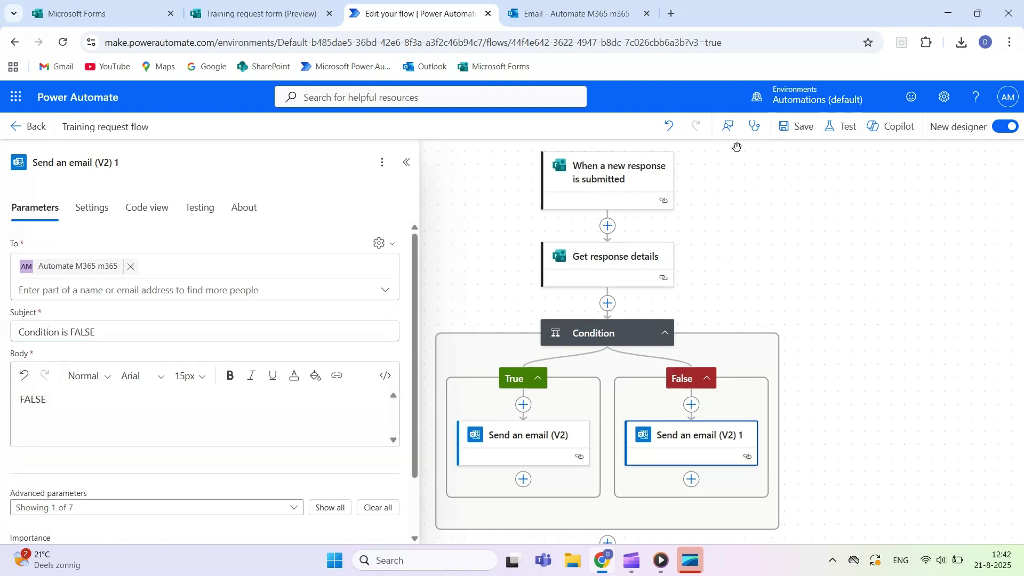
Save the Training request flow and start a manual test run.
left_click(789, 132)
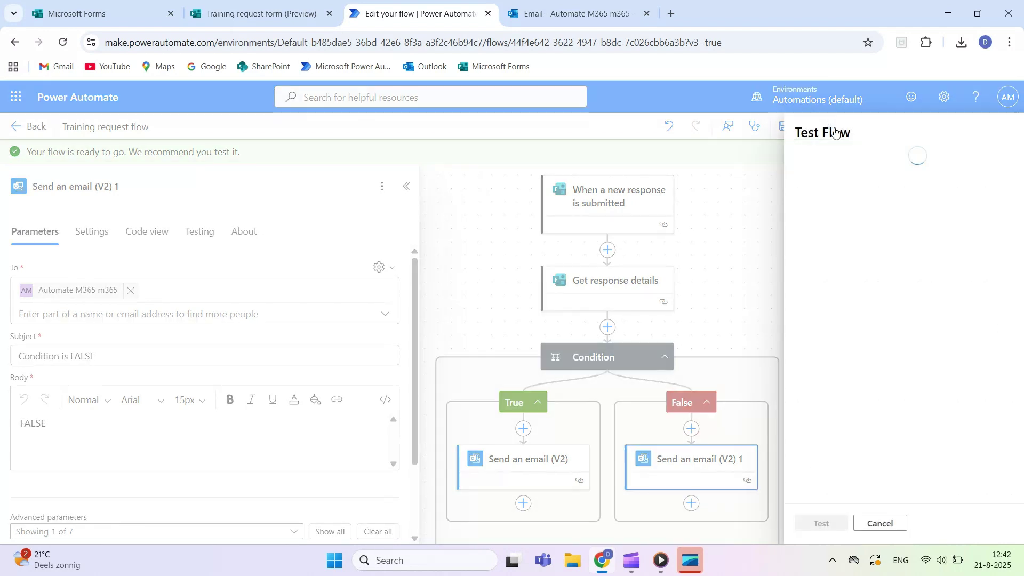
left_click(778, 163)
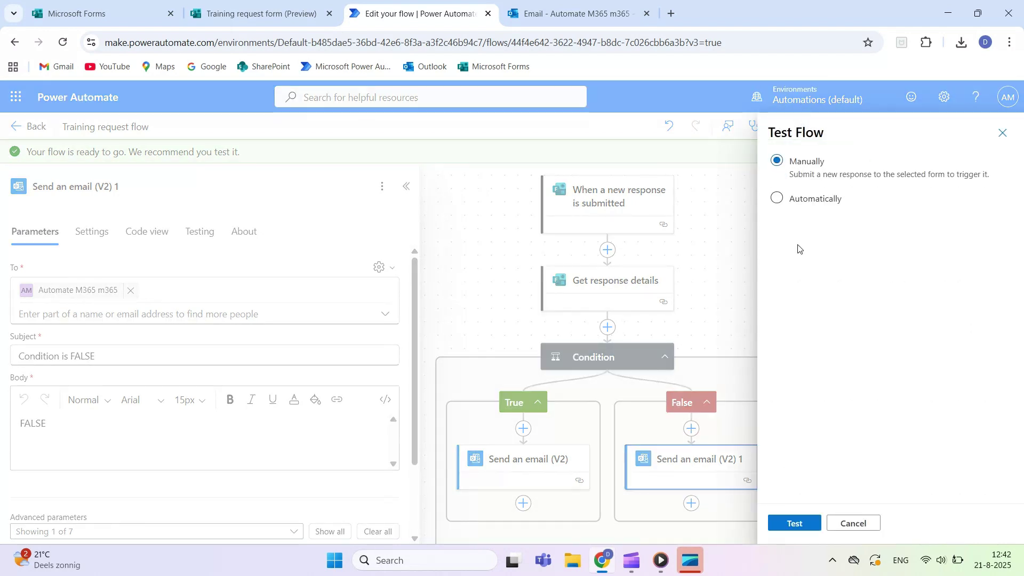
left_click(796, 524)
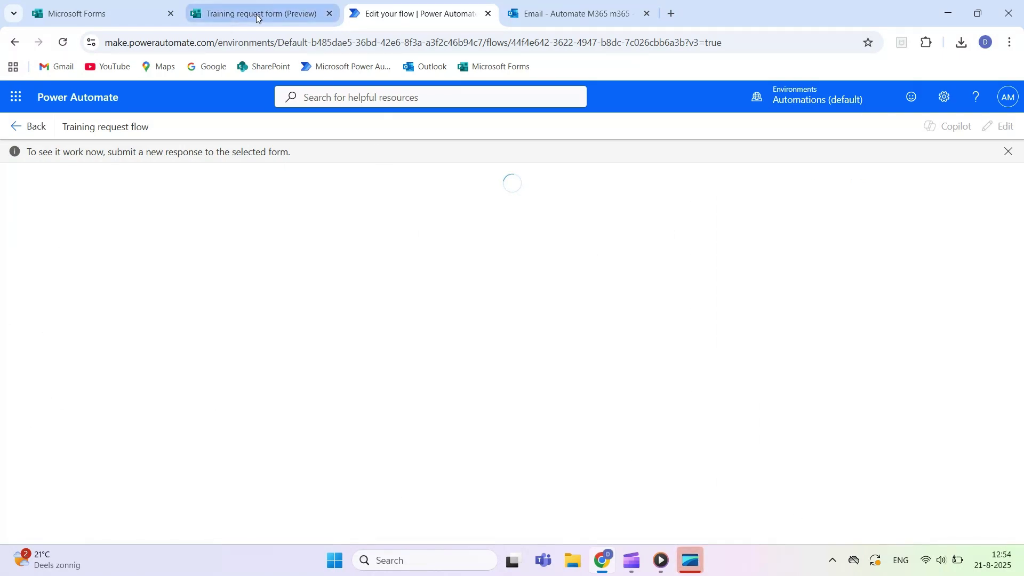
In the form preview, answer 'Test TRUE' with department IT, status Pending and priority High.
left_click(257, 14)
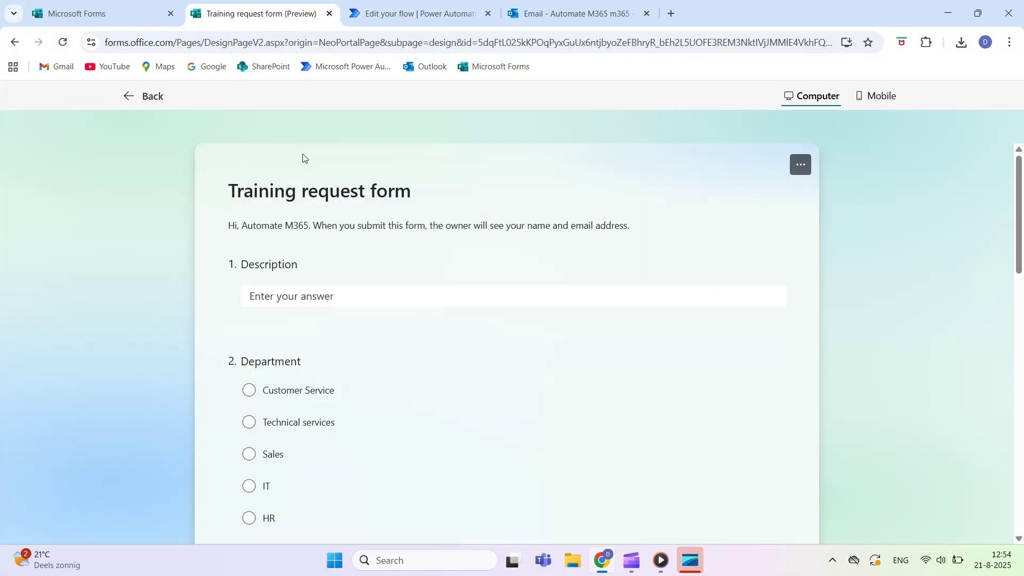
left_click(286, 297)
type("Tes TRUE")
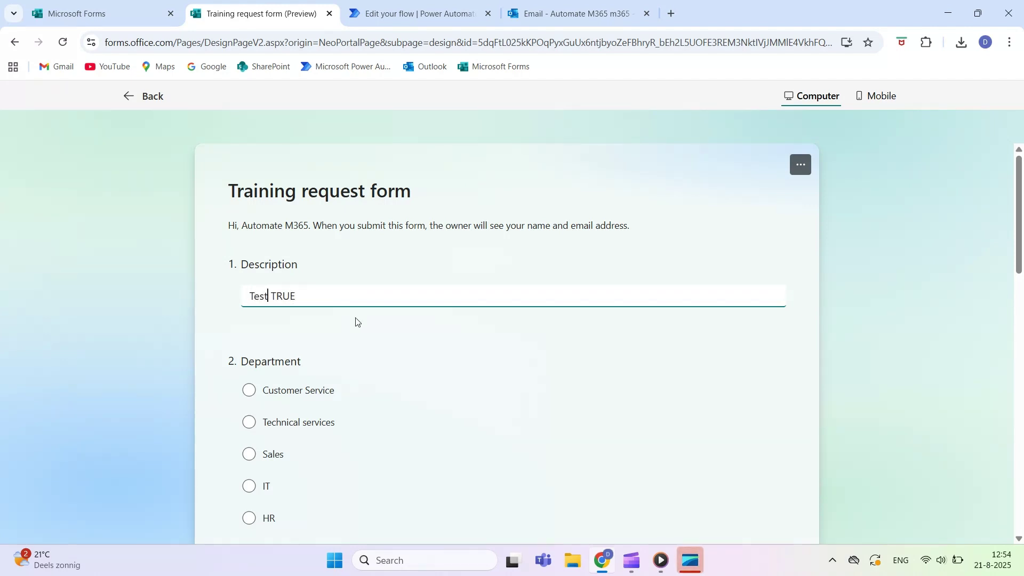
scroll(275, 402, "down", 2)
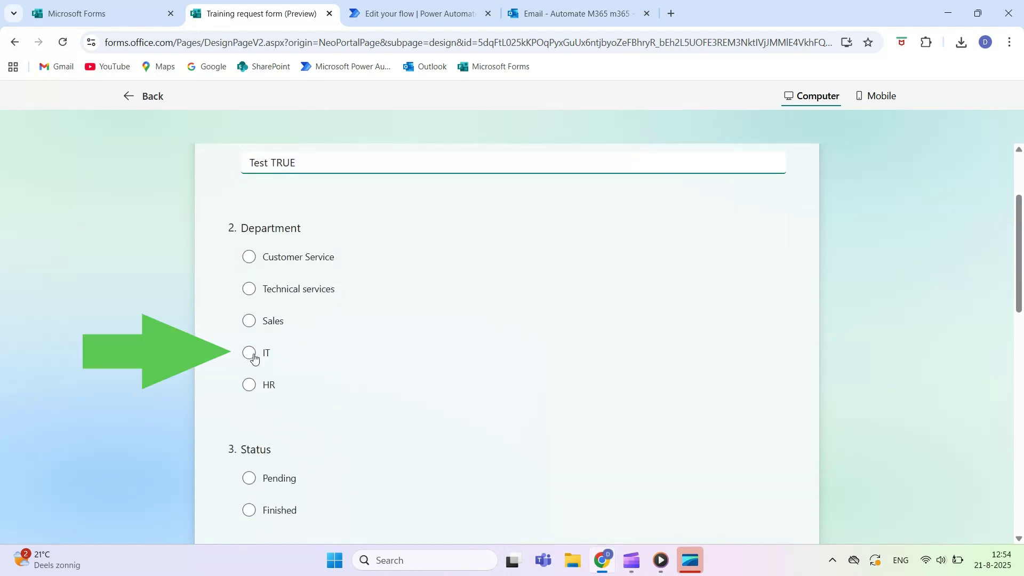
left_click(249, 356)
scroll(219, 327, "down", 3)
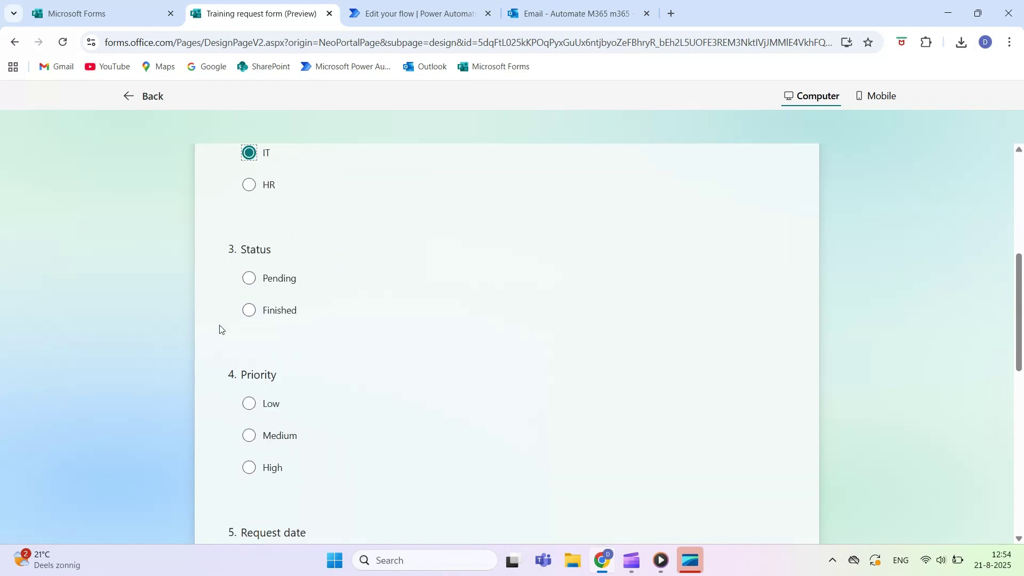
left_click(249, 279)
scroll(217, 322, "down", 1)
scroll(227, 328, "down", 1)
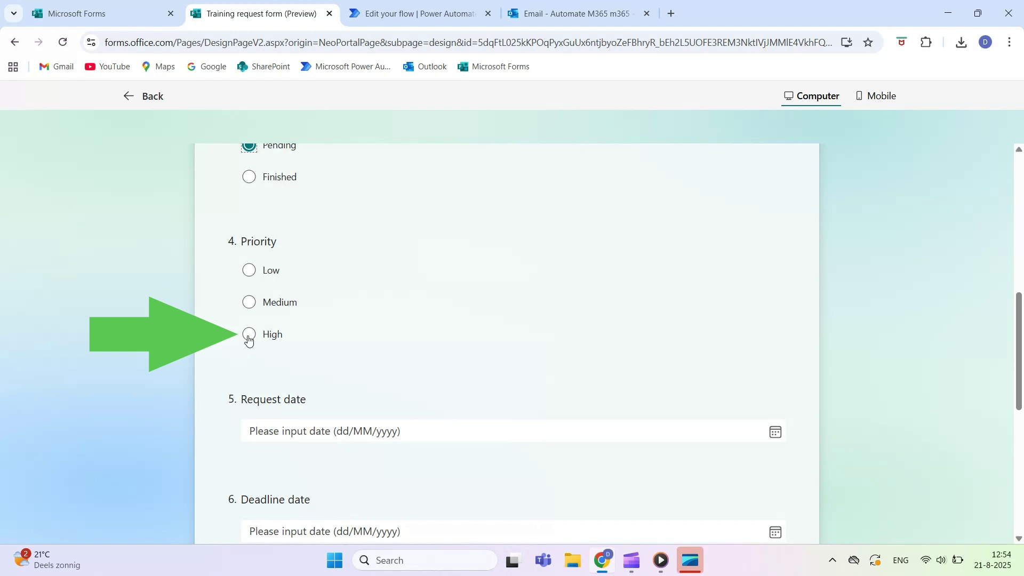
left_click(248, 335)
Set dates 21/08/2025 and 23/08/2025, pick the first colleague, and submit the response.
scroll(290, 239, "down", 4)
left_click(260, 230)
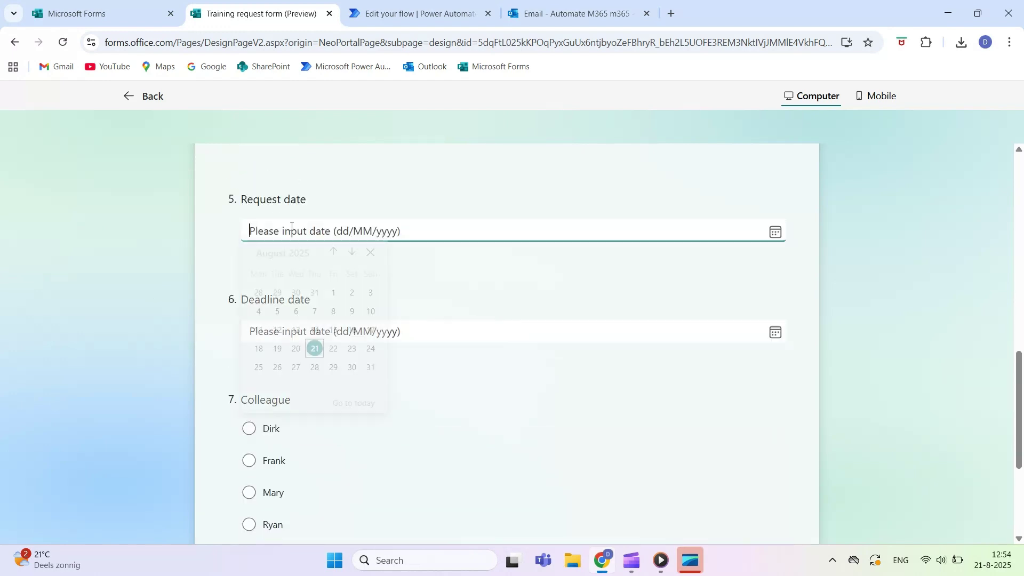
left_click(308, 356)
left_click(297, 332)
left_click(344, 454)
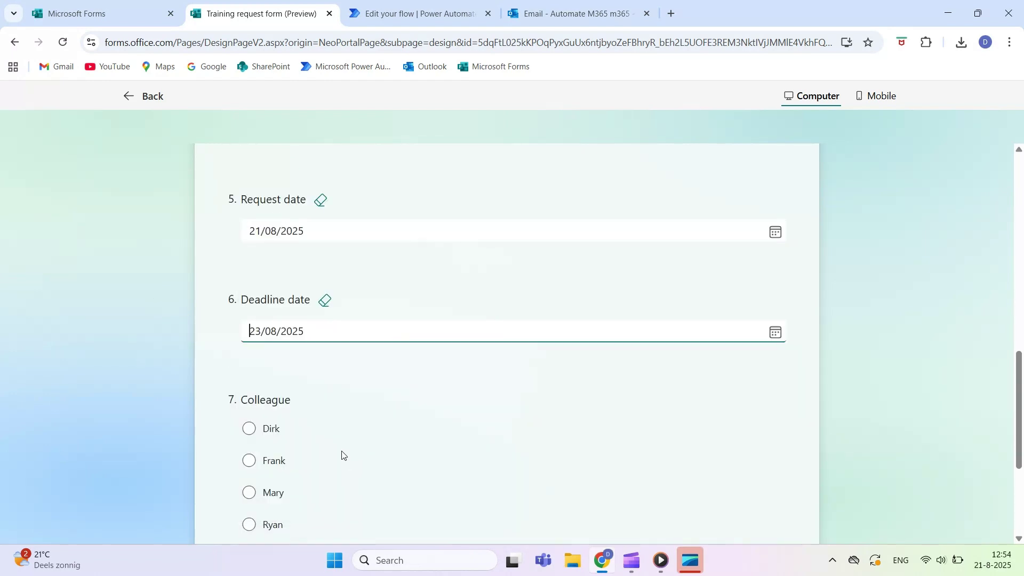
left_click(248, 428)
scroll(245, 416, "down", 4)
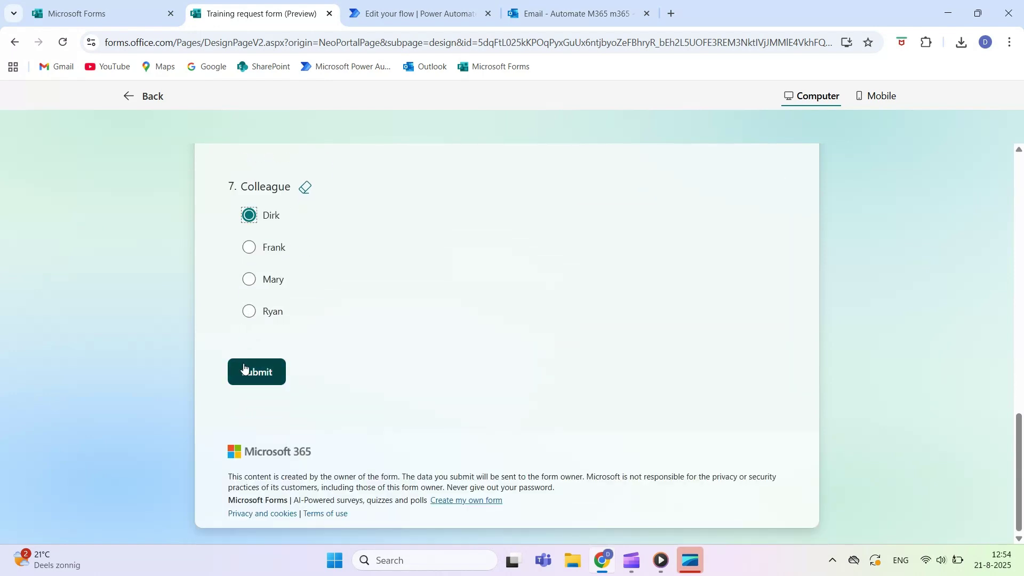
left_click(249, 371)
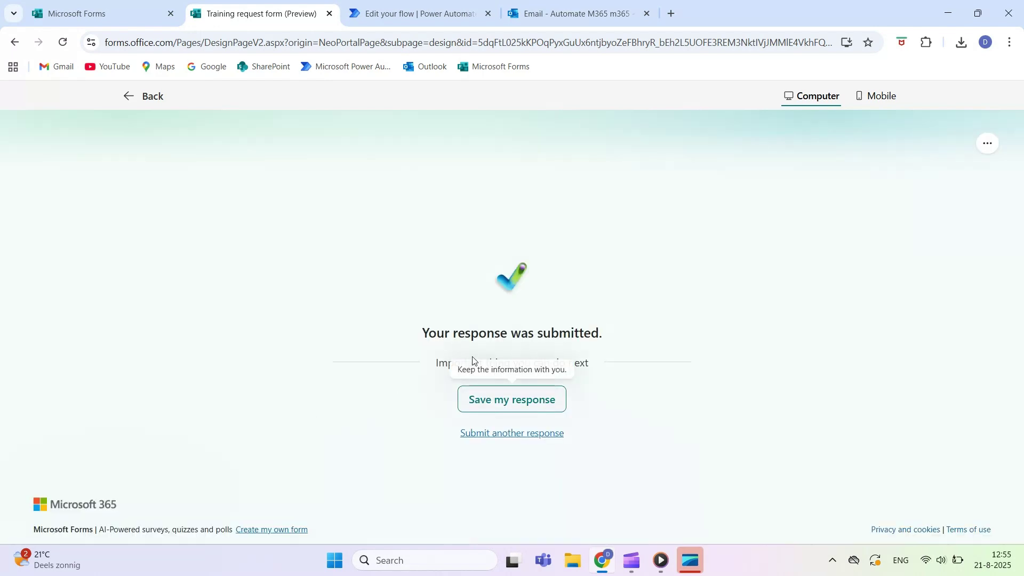
left_click(436, 16)
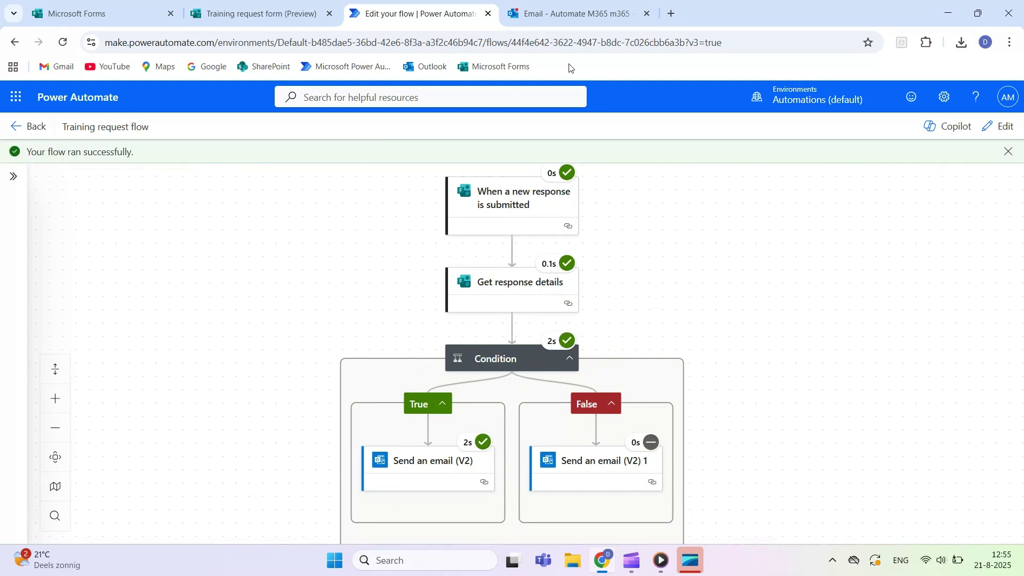
After confirming the run succeeded on the True branch, switch to the Outlook inbox.
left_click(570, 13)
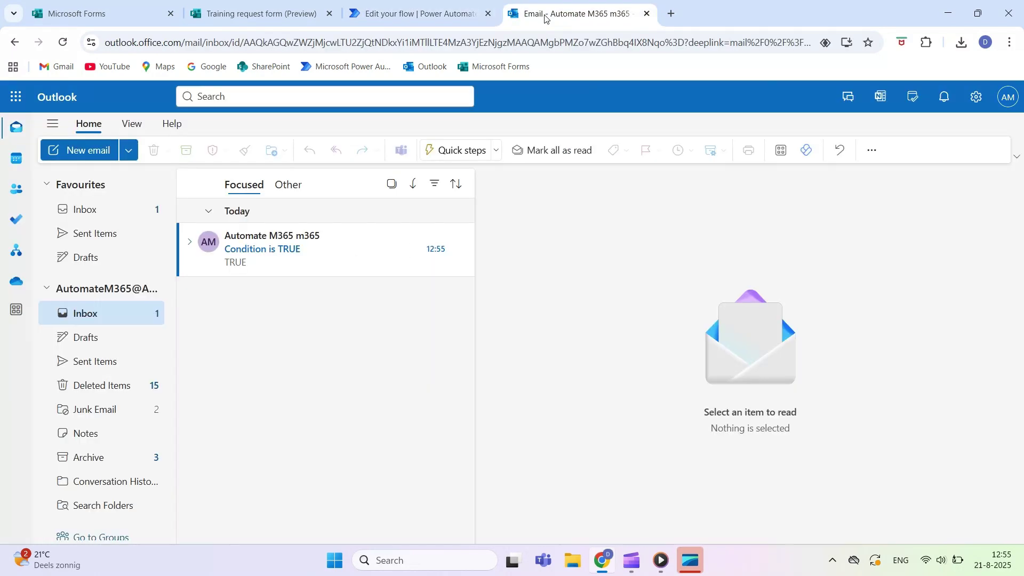
Read the 'Condition is TRUE' email with body TRUE, then return to the Power Automate flow.
left_click(262, 255)
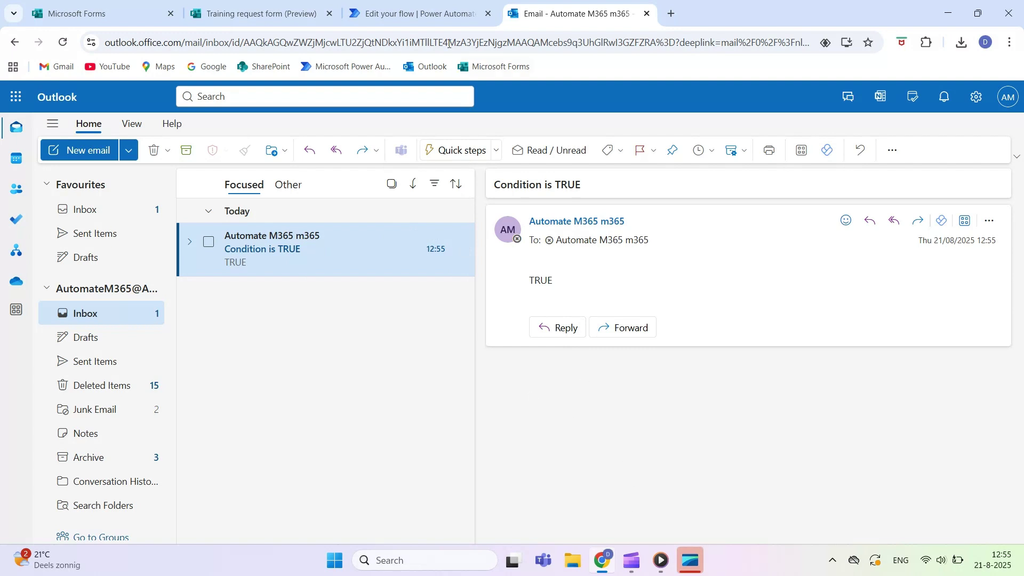
left_click(413, 13)
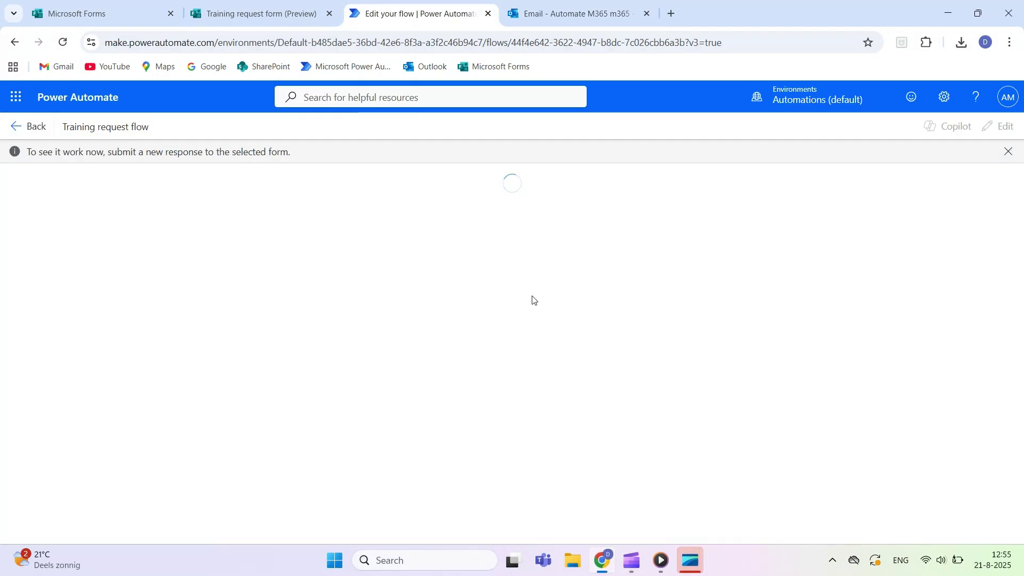
Start a new form response: description 'Test FALSE', department Customer Service, status Pending, priority High.
left_click(237, 13)
left_click(514, 433)
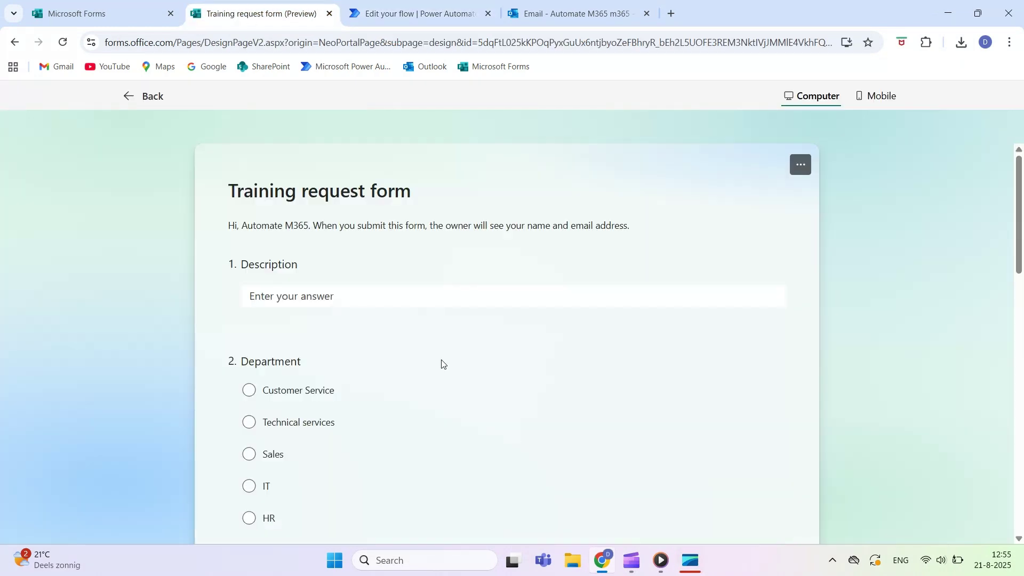
left_click(327, 293)
type("Te")
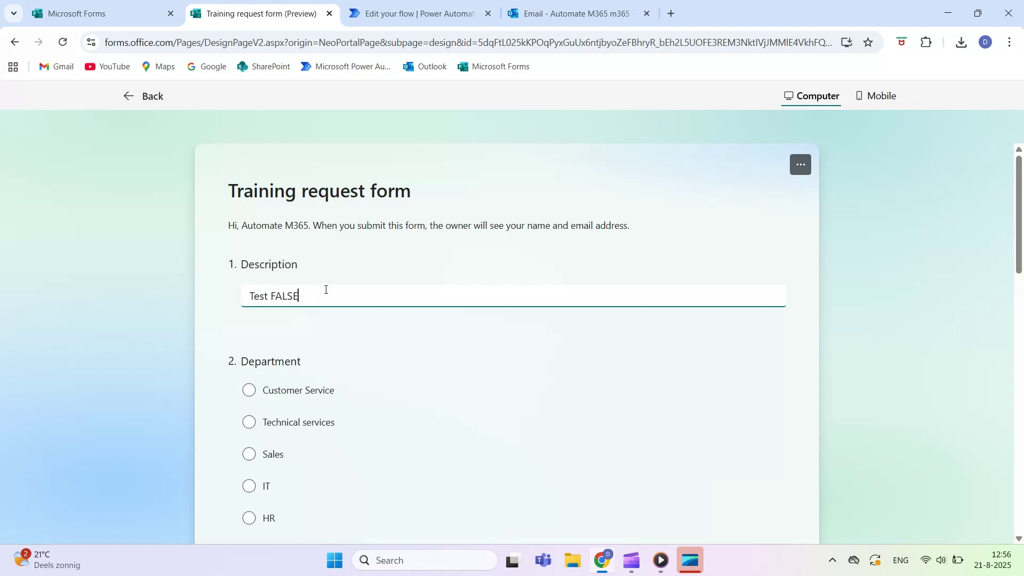
type("st FALSE")
scroll(252, 374, "down", 1)
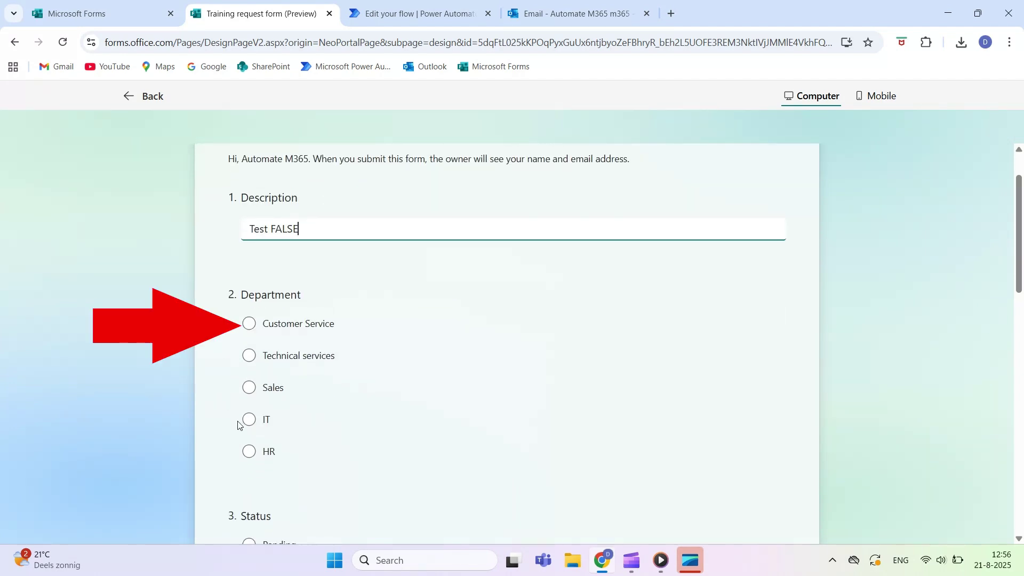
left_click(248, 324)
scroll(165, 315, "down", 4)
left_click(248, 279)
scroll(176, 261, "down", 2)
left_click(250, 336)
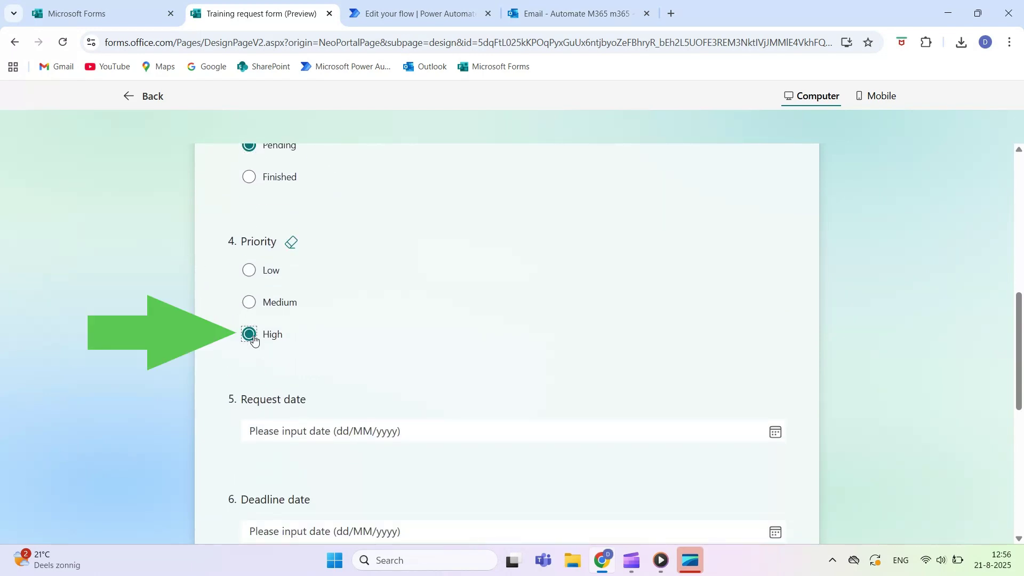
Set request date 21 August and deadline 23 August, choose the second colleague, and submit.
scroll(223, 299, "down", 3)
left_click(251, 230)
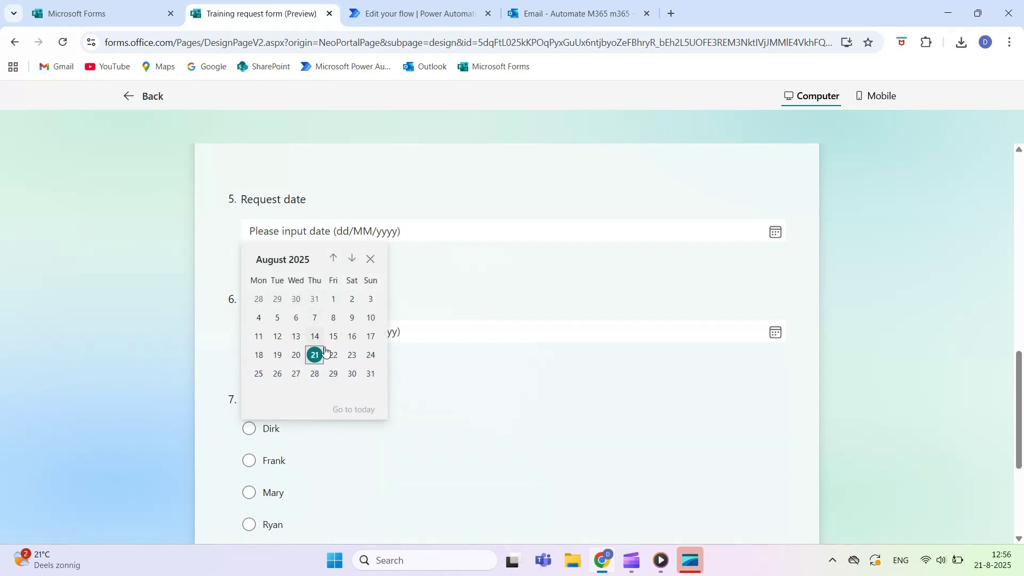
left_click(314, 356)
left_click(249, 332)
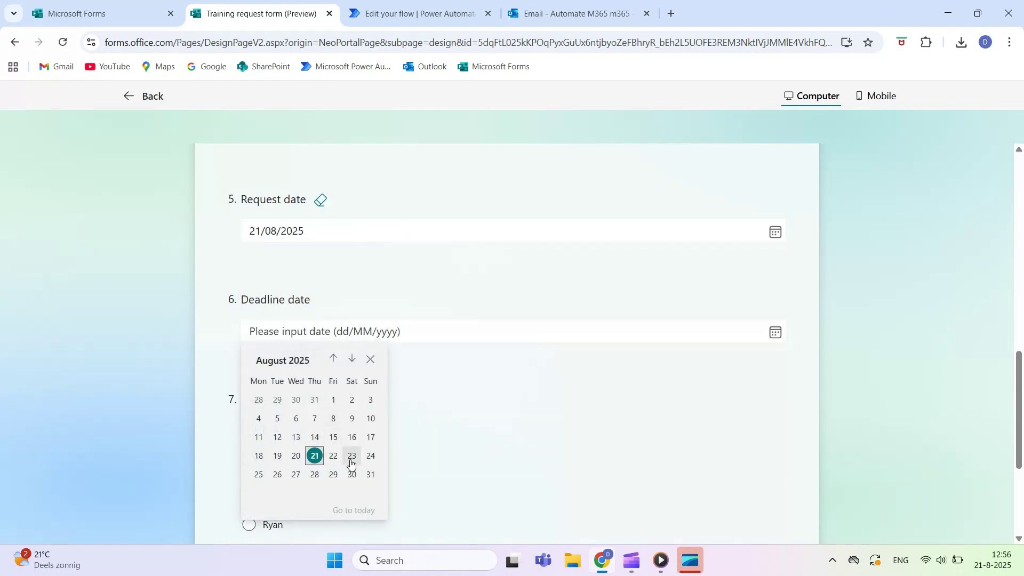
left_click(352, 455)
scroll(316, 387, "down", 2)
left_click(248, 328)
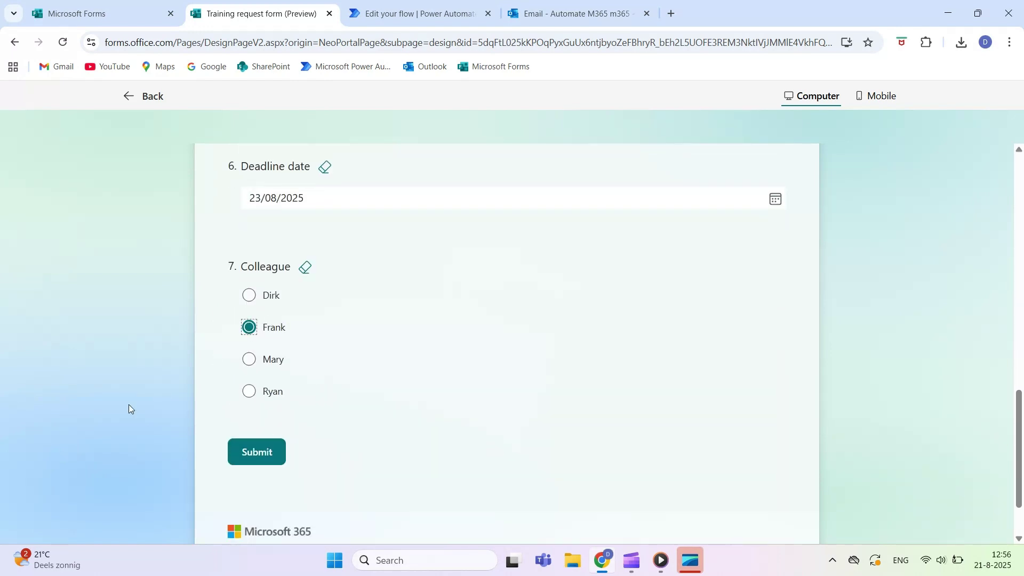
left_click(252, 453)
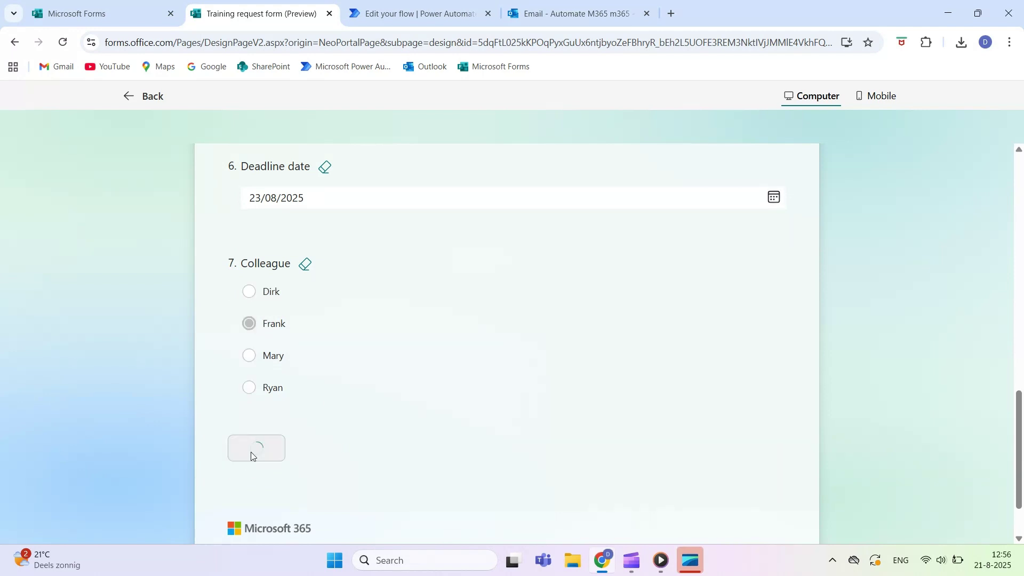
left_click(488, 435)
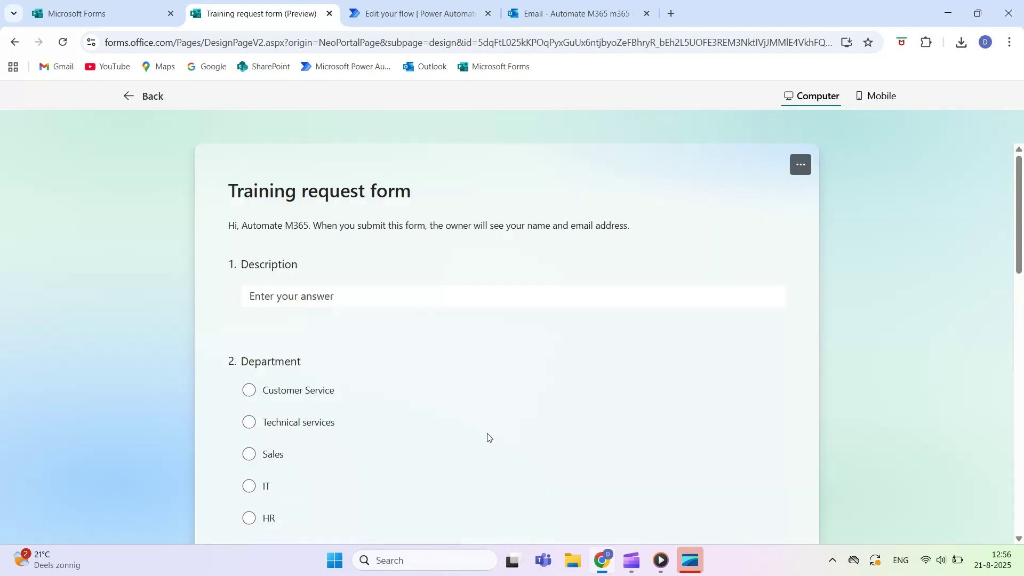
Confirm the run took the False branch, then open the 'Condition is FALSE' email in Outlook.
left_click(411, 14)
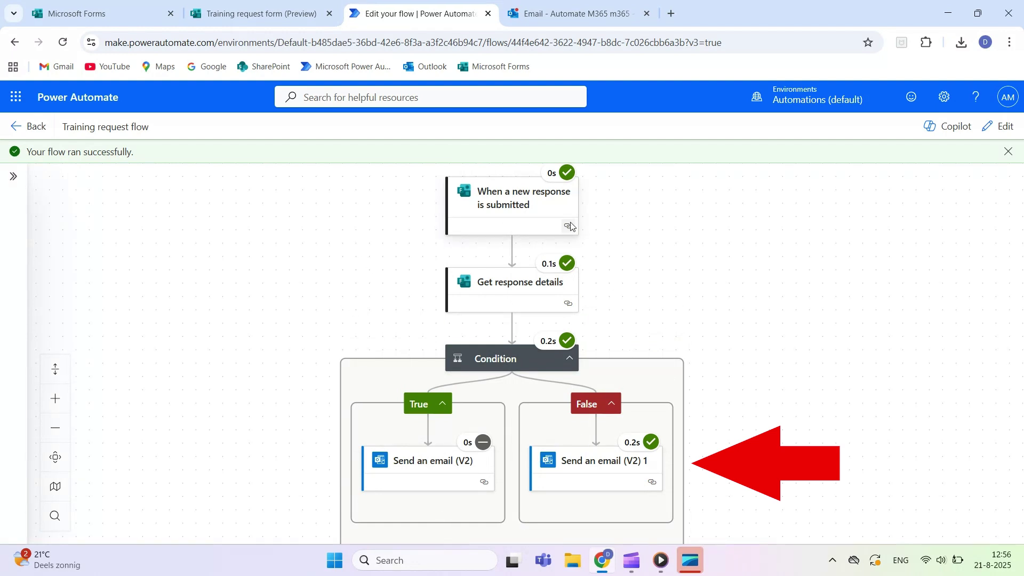
left_click(556, 15)
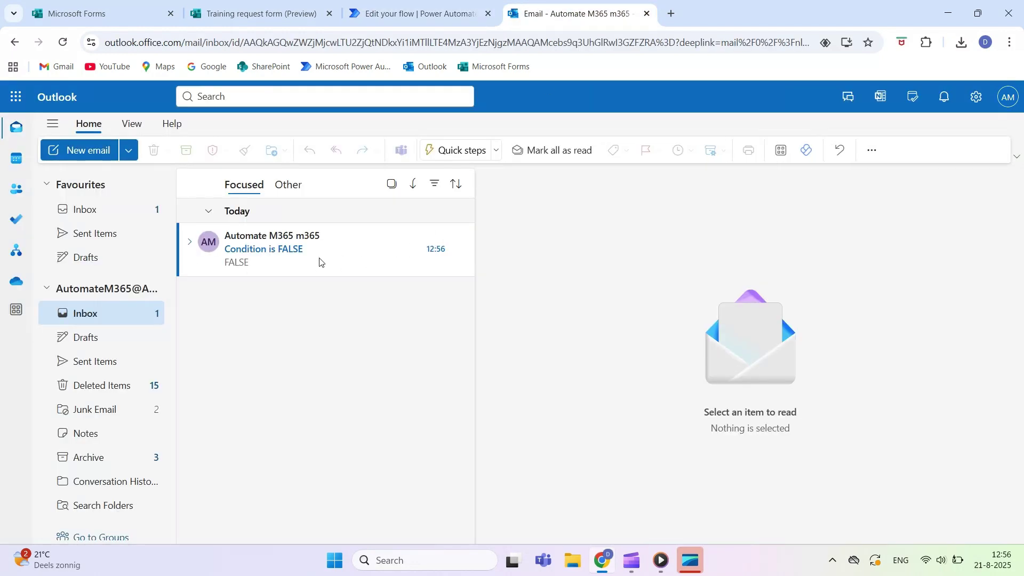
left_click(296, 255)
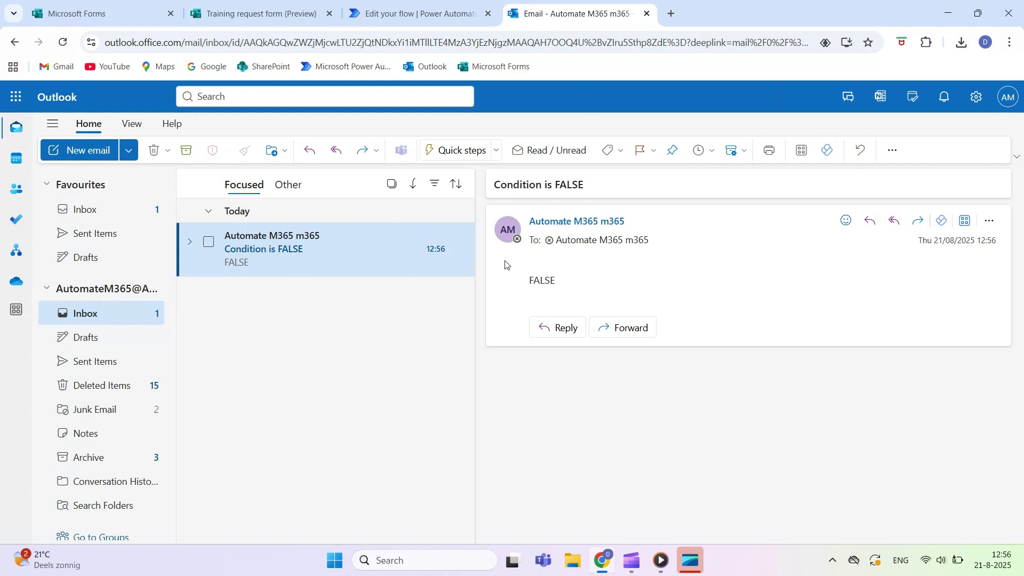
double_click(528, 286)
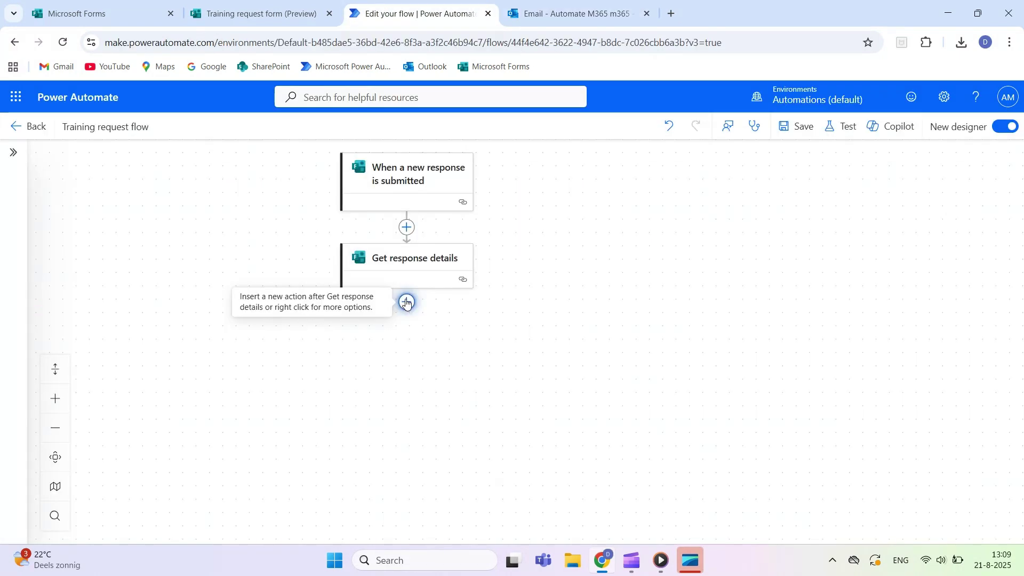
Add a 'Start and wait for an approval' action using Standard approvals, type Approve/Reject - First to respond.
left_click(405, 299)
type("app")
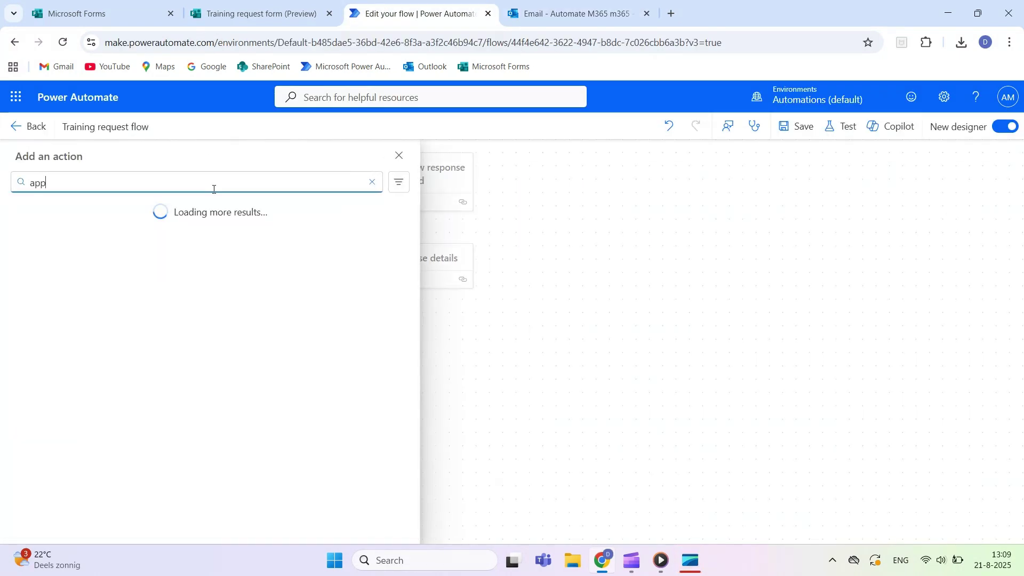
type("roval")
left_click(88, 276)
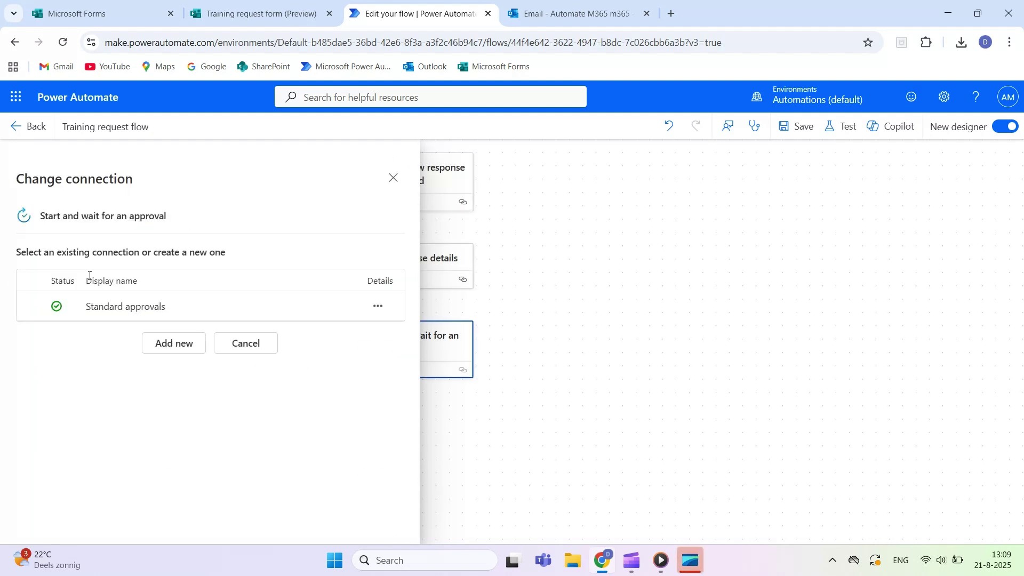
left_click(155, 306)
left_click(106, 261)
left_click(114, 308)
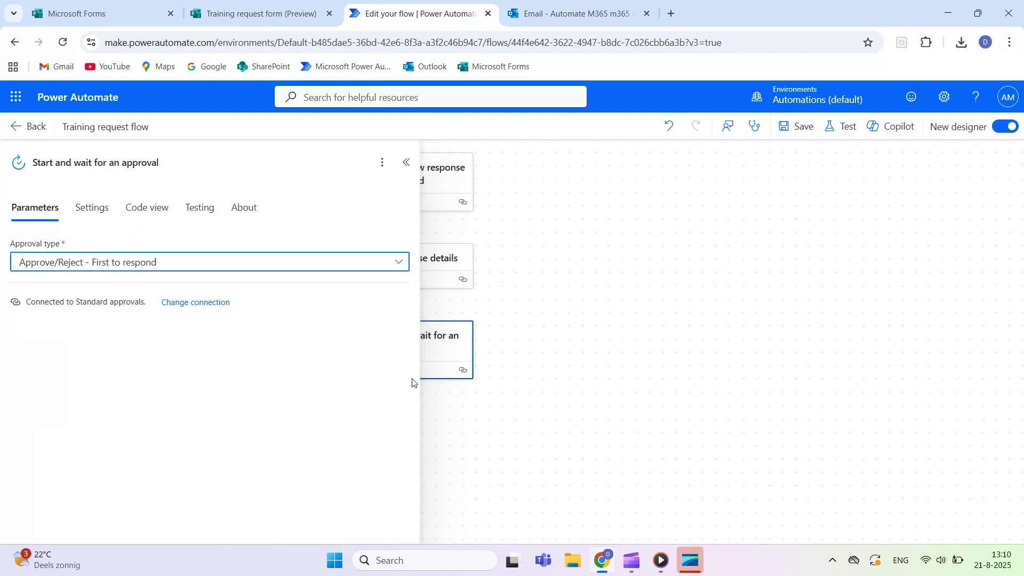
Title the approval APPROVE OR REJECT, assign it to the suggested account, and begin the details.
left_click(109, 306)
type("APPROVE OR REJECT")
left_click(72, 349)
type("Aut")
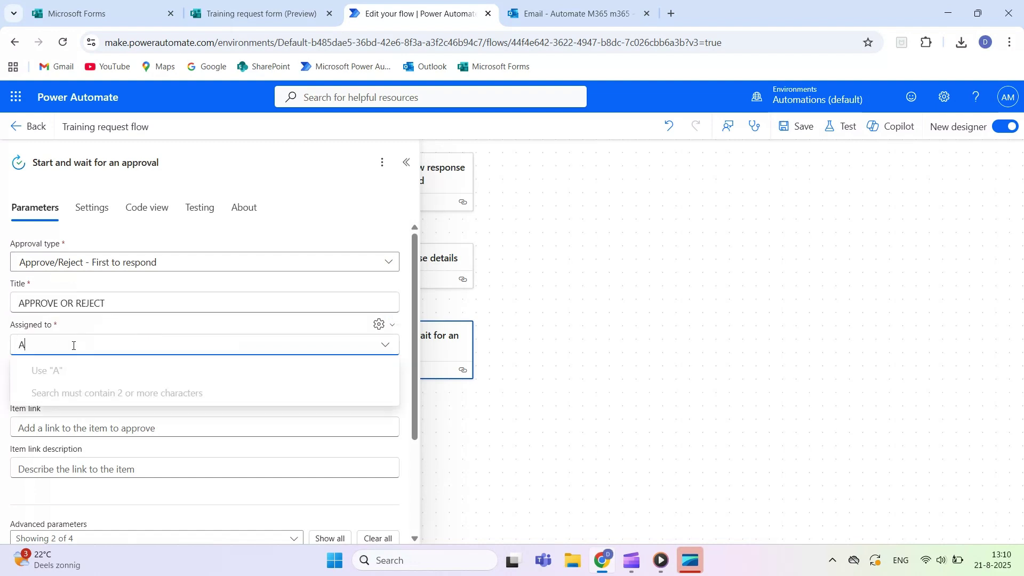
left_click(123, 408)
left_click(101, 418)
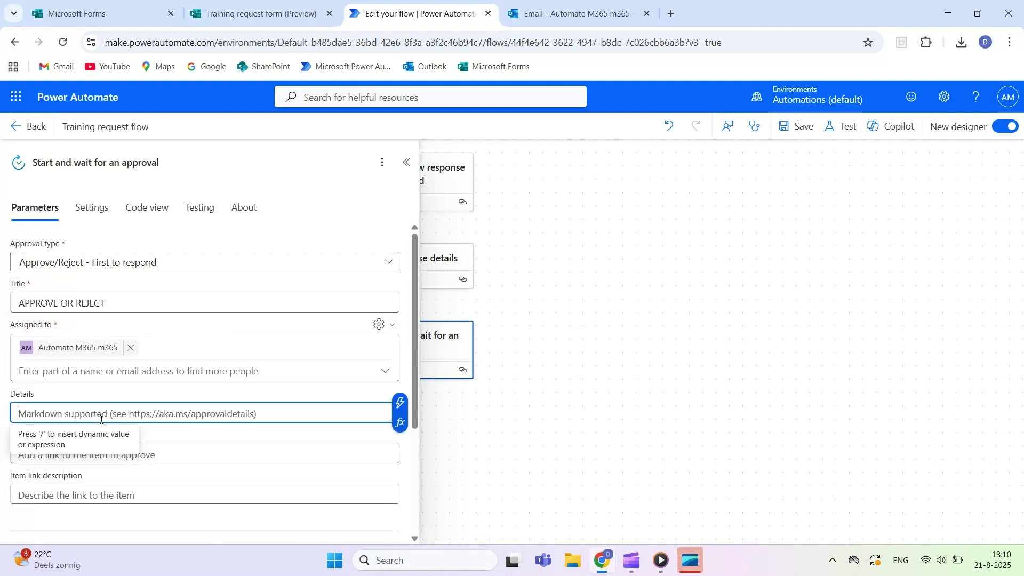
type("APP")
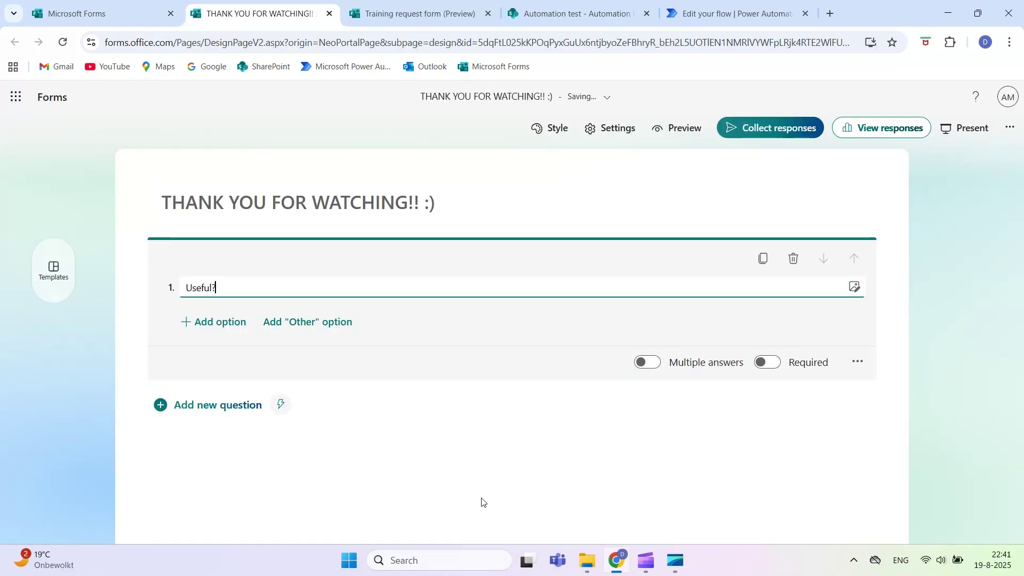
Add LIKE and SUBSCRIBE as answer options to the Forms question 'Useful?'.
left_click(235, 359)
type("LIKE")
key("Return")
type("SUBSCRIBE")
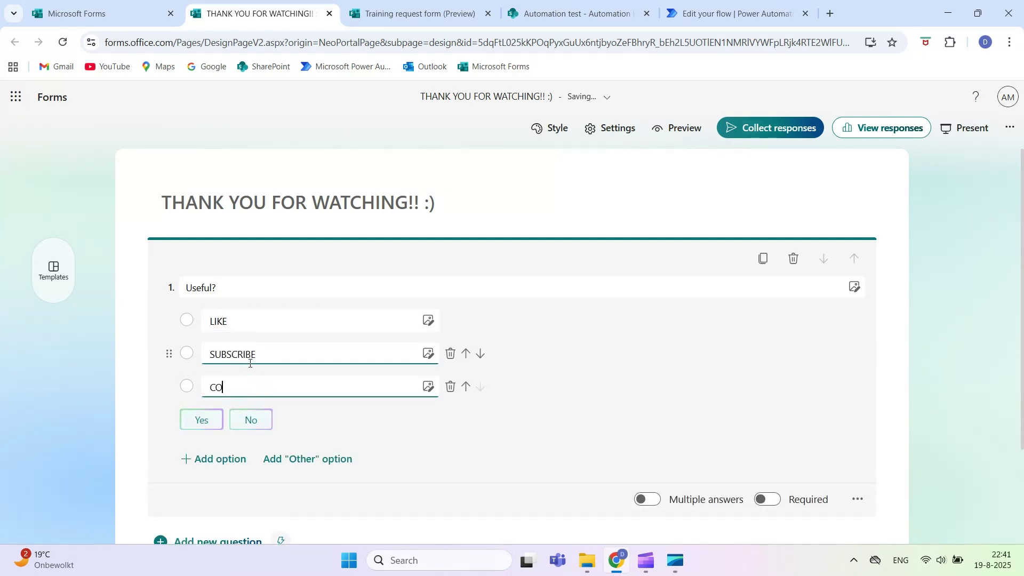